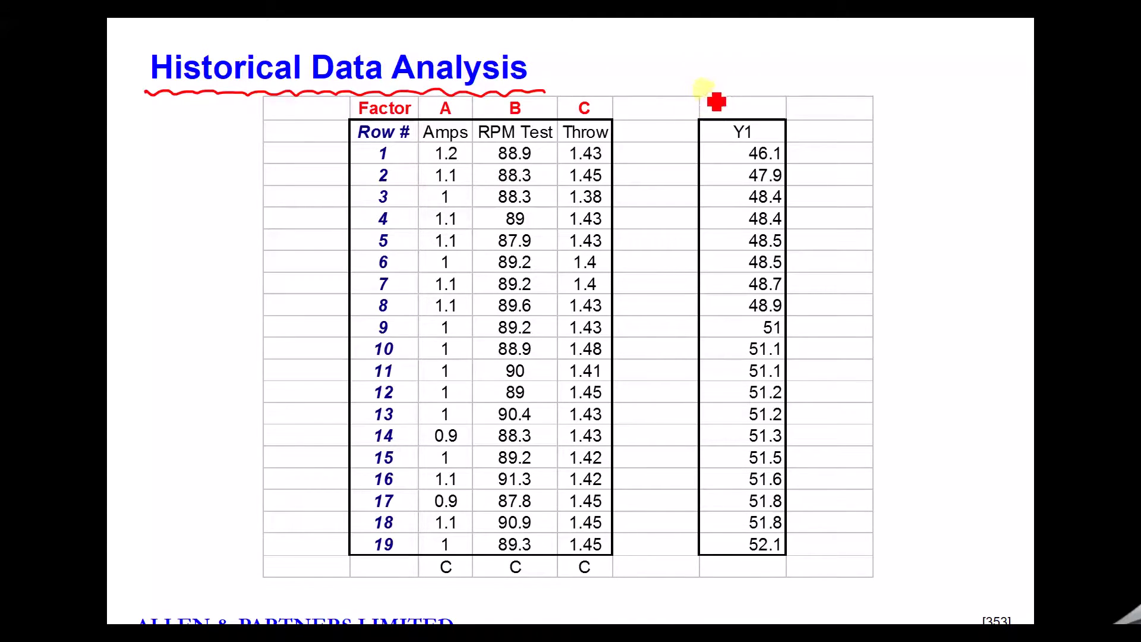
Step: Write a red 'Dba' note with a downward arrow above the Y1 column header
mouse_move(715, 97)
left_mouse_down()
mouse_move(698, 76)
mouse_move(705, 94)
mouse_move(726, 74)
mouse_move(722, 102)
mouse_move(759, 91)
mouse_move(788, 90)
left_mouse_up()
left_click(785, 105)
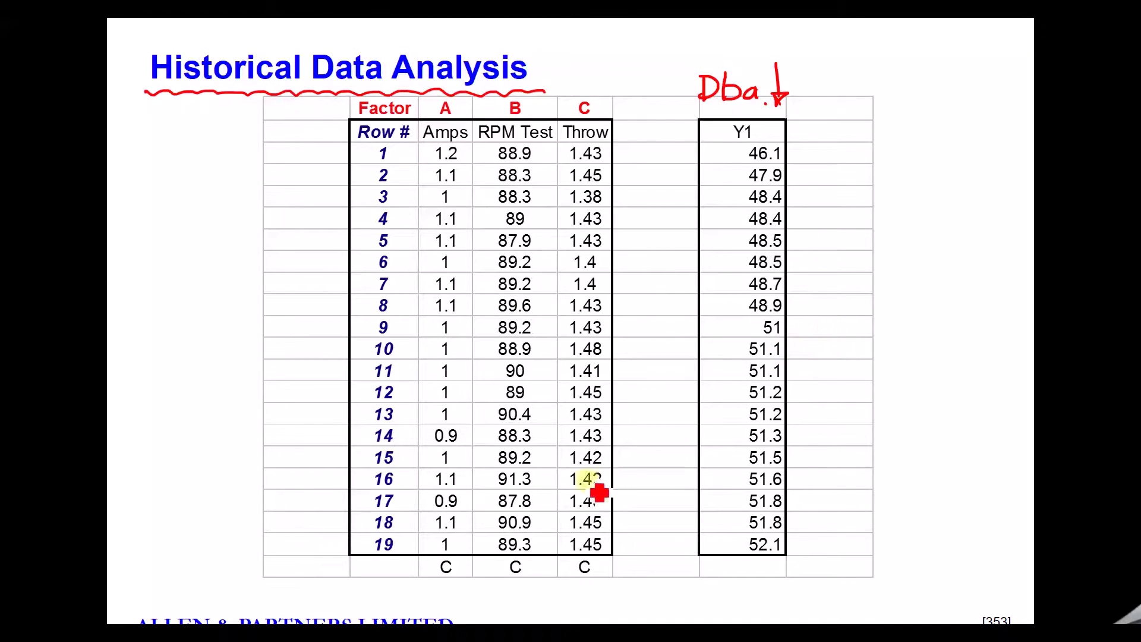
Step: Mark row 19 with an arrow and '20', and draw a dividing line under 48.9
mouse_move(281, 544)
left_mouse_down()
mouse_move(339, 544)
mouse_move(314, 551)
left_mouse_up()
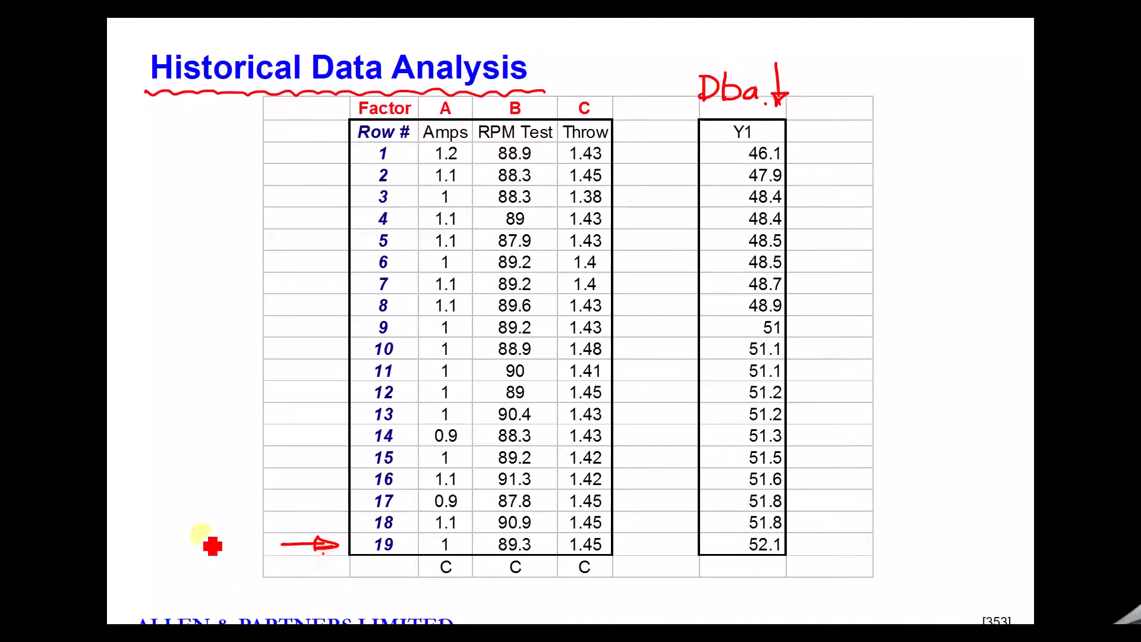
mouse_move(199, 533)
left_mouse_down()
mouse_move(217, 554)
mouse_move(220, 542)
mouse_move(245, 557)
left_mouse_up()
left_click_drag(917, 318, 734, 313)
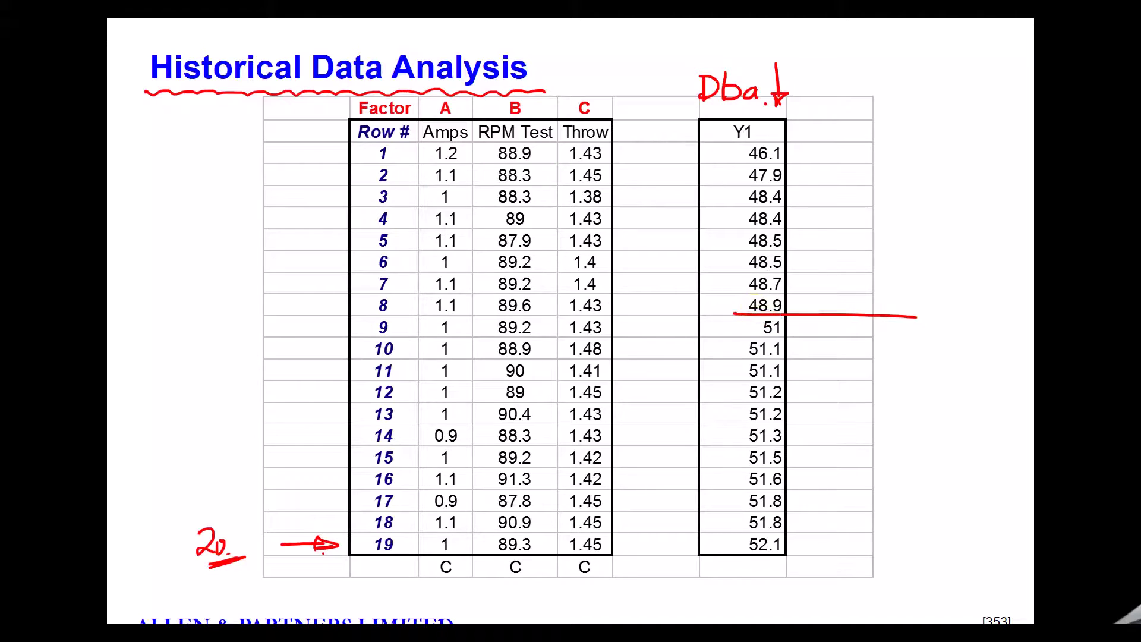
Step: Write 'B.O.B.' in red ink beside the top Y1 values
left_click(844, 184)
mouse_move(843, 185)
left_mouse_down()
mouse_move(835, 214)
mouse_move(847, 199)
mouse_move(838, 215)
mouse_move(891, 214)
mouse_move(935, 233)
mouse_move(950, 255)
left_mouse_up()
left_click(859, 215)
left_click(875, 204)
left_click(902, 228)
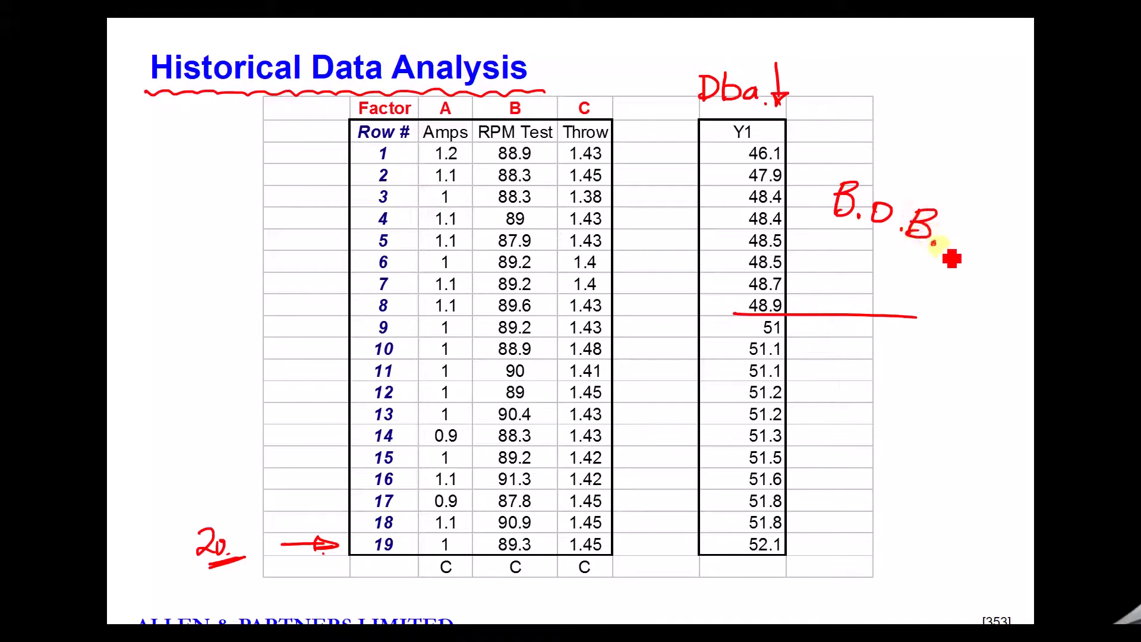
left_click(937, 244)
Step: Write 'W.O.W.' beside the lower Y1 values and draw a brace linking both labels
mouse_move(837, 393)
left_mouse_down()
mouse_move(855, 422)
mouse_move(867, 407)
mouse_move(891, 439)
mouse_move(894, 423)
mouse_move(942, 458)
mouse_move(952, 440)
left_mouse_up()
left_click(878, 429)
left_click(912, 448)
left_click(956, 473)
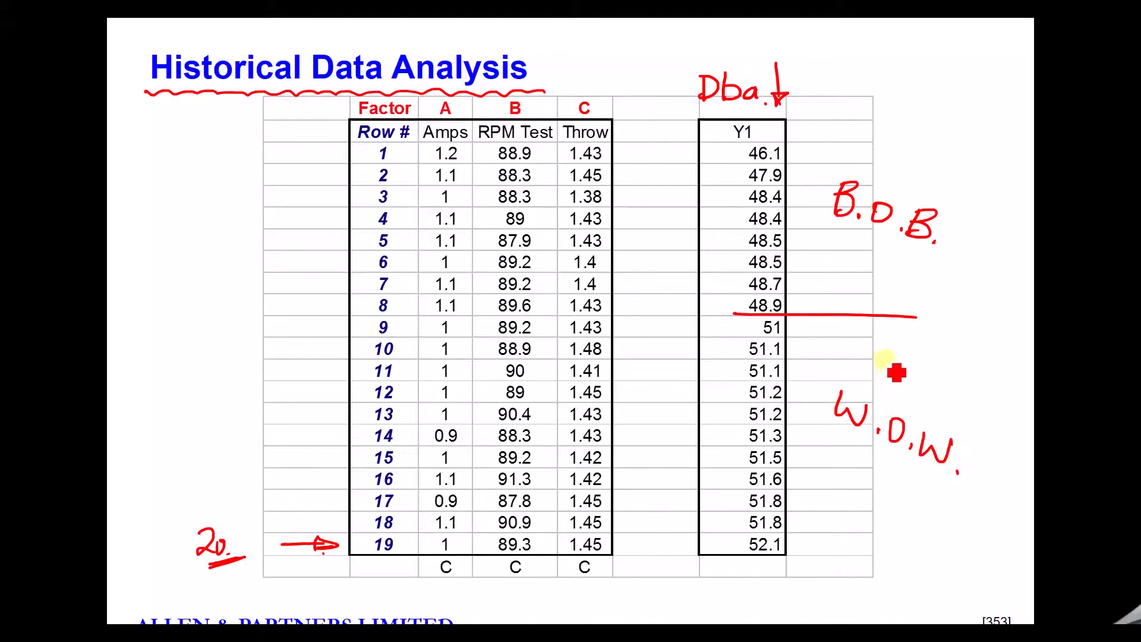
mouse_move(940, 270)
left_mouse_down()
mouse_move(977, 340)
mouse_move(959, 391)
left_mouse_up()
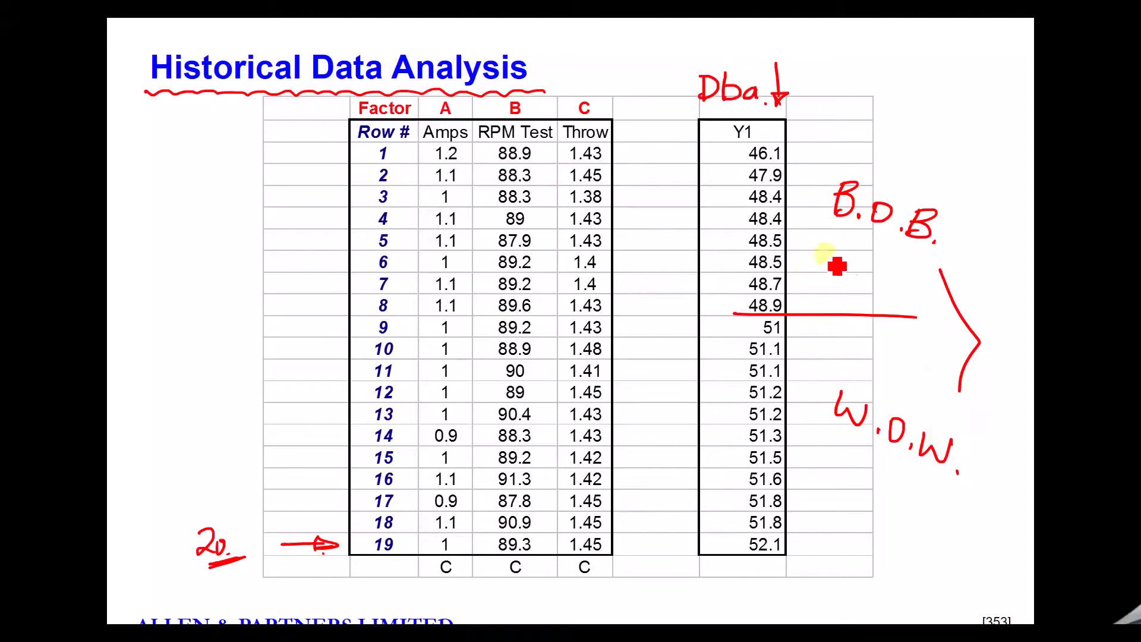
Step: Double-underline the B.O.B. label and begin writing ORDER at the slide's top right
left_click(905, 252)
left_click_drag(843, 221, 906, 251)
left_click_drag(846, 229, 891, 252)
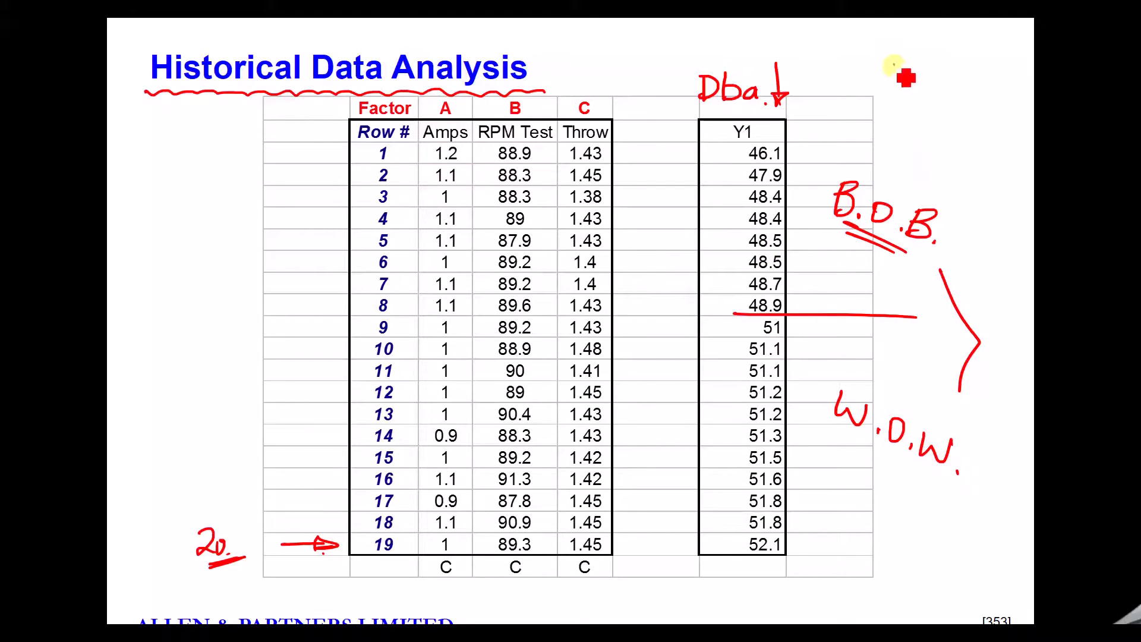
left_click(926, 79)
mouse_move(904, 76)
left_mouse_down()
mouse_move(966, 111)
mouse_move(868, 117)
mouse_move(801, 158)
mouse_move(830, 160)
left_mouse_up()
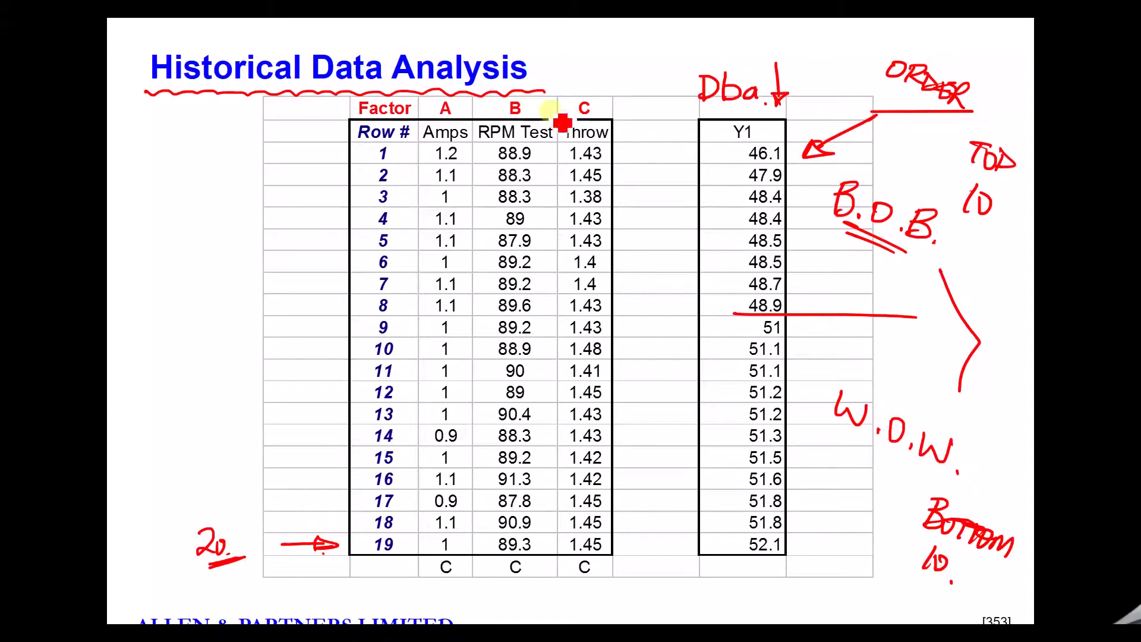
Step: Circle the Amps, RPM Test and Throw headers with a red ink loop
mouse_move(538, 143)
left_mouse_down()
mouse_move(414, 131)
mouse_move(432, 117)
mouse_move(514, 111)
mouse_move(594, 109)
mouse_move(625, 123)
mouse_move(622, 137)
mouse_move(511, 141)
left_mouse_up()
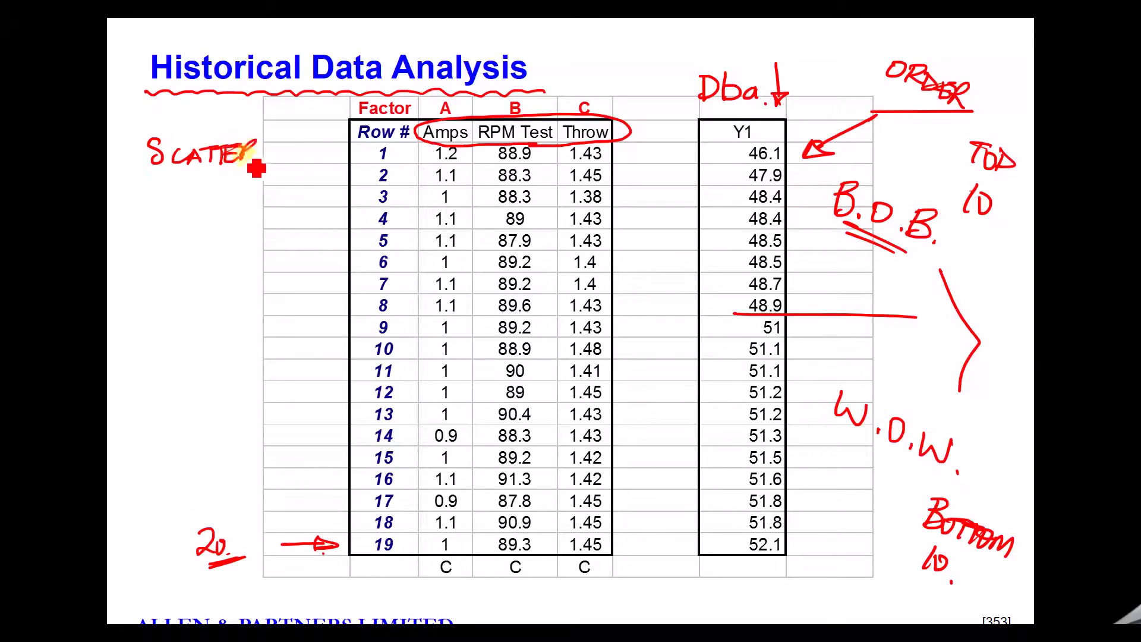
Step: Write SCATTER DIAGRAM in red ink in the slide's left margin
mouse_move(166, 176)
left_mouse_down()
mouse_move(219, 204)
mouse_move(245, 186)
mouse_move(258, 205)
mouse_move(275, 186)
left_mouse_up()
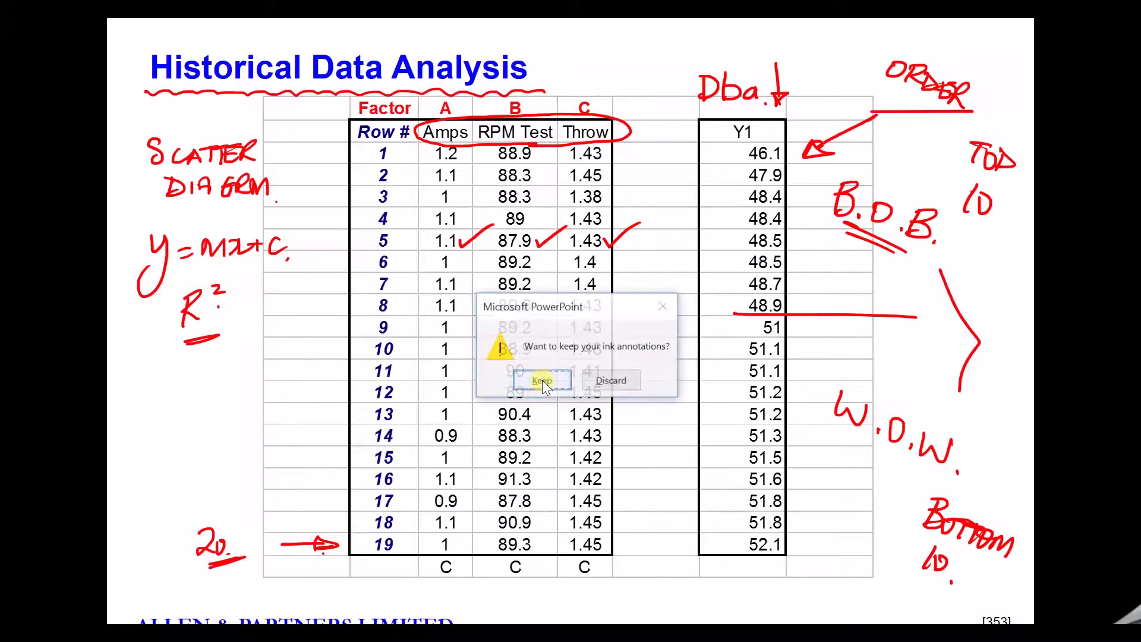
Step: Discard the ink annotations, switch to Excel's Book4 data, and show the DOE PRO commands
left_click(609, 386)
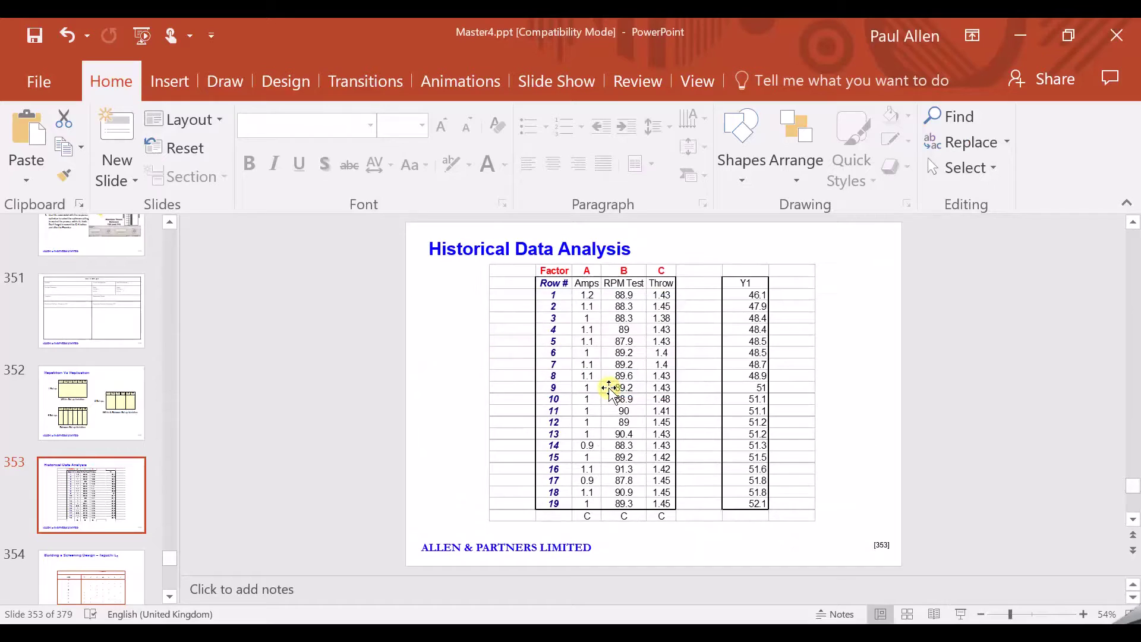
key("alt+Tab")
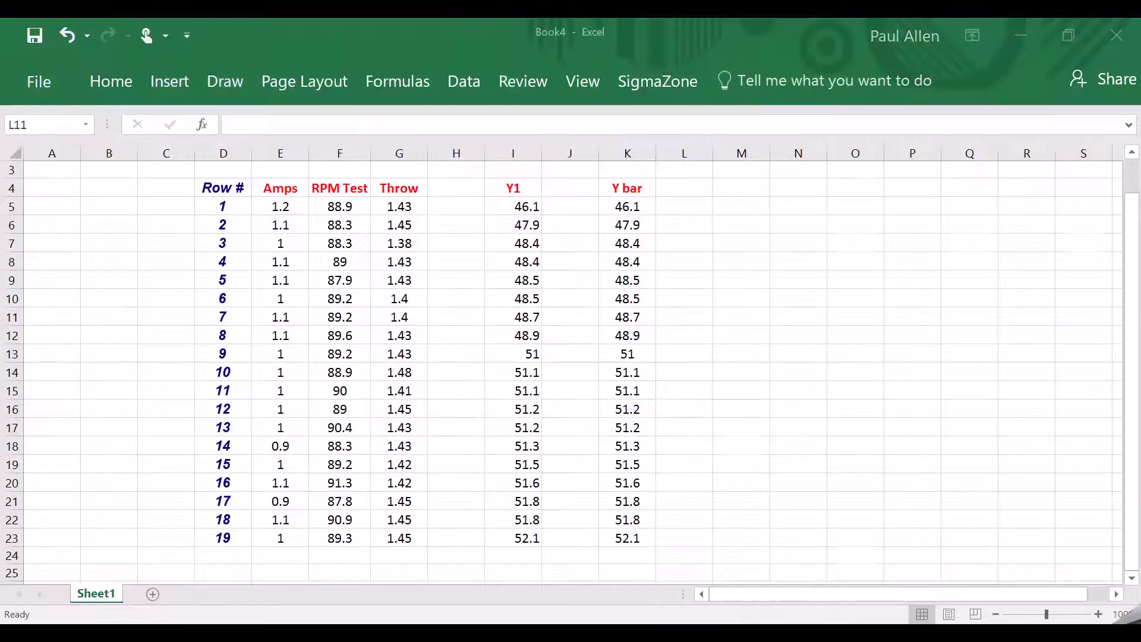
left_click(817, 421)
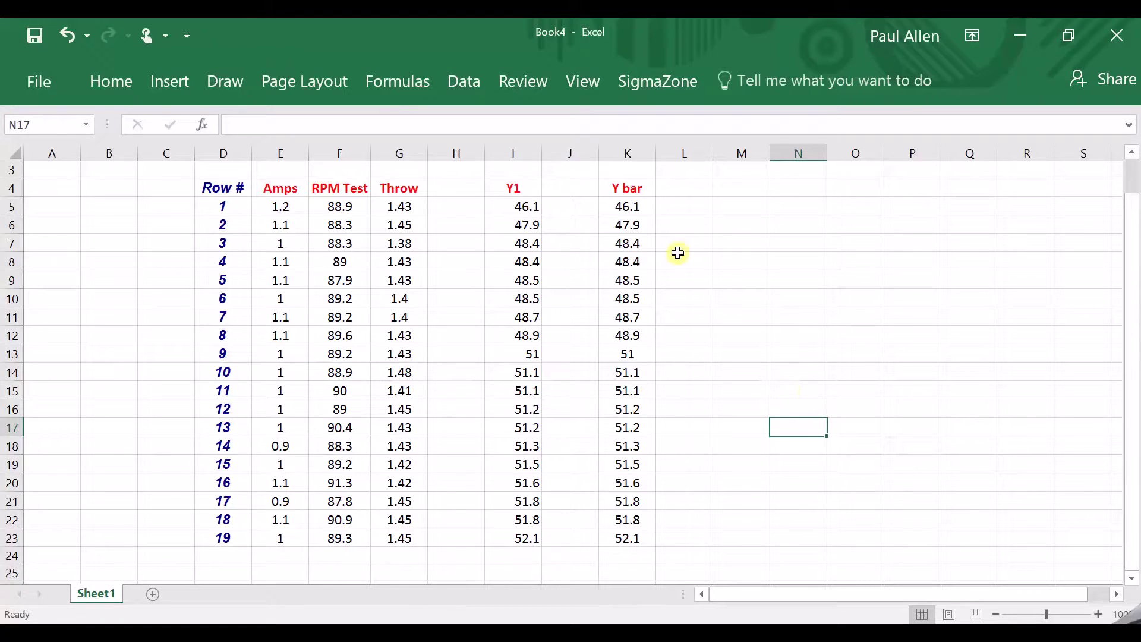
left_click(653, 94)
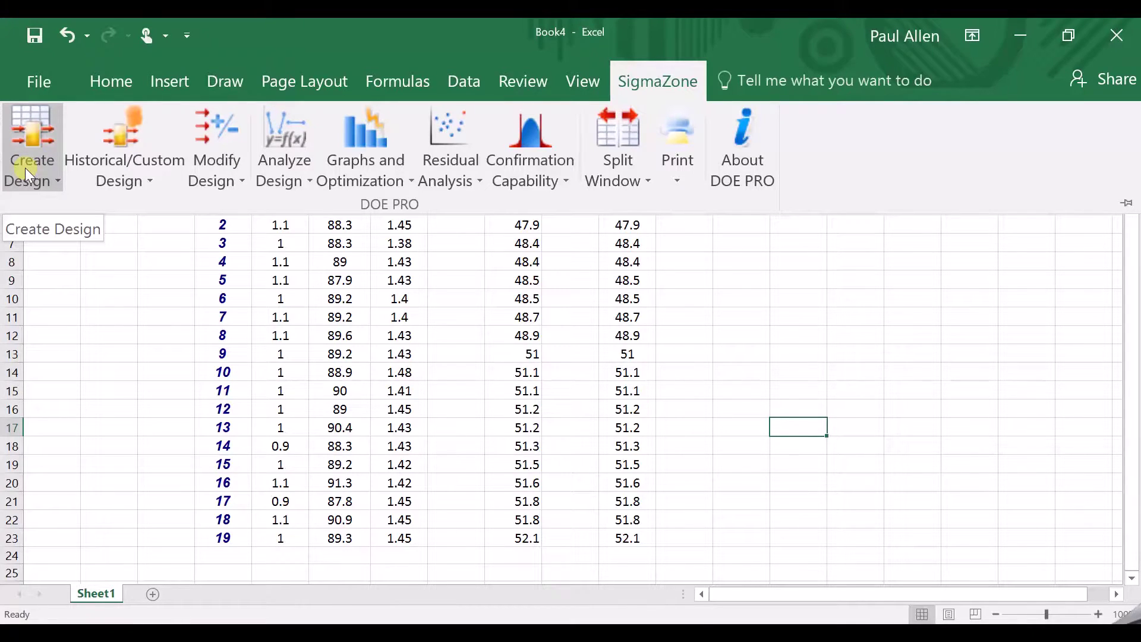
Step: Create a historical/custom design matrix with 3 factors and 19 runs in a new workbook
left_click(98, 168)
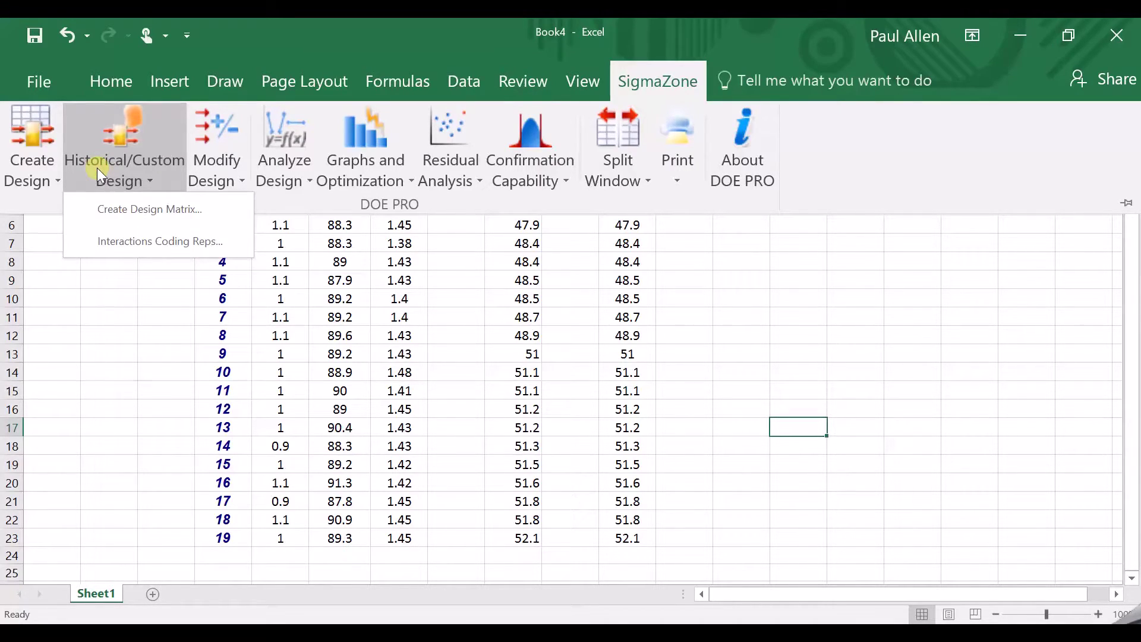
left_click(159, 209)
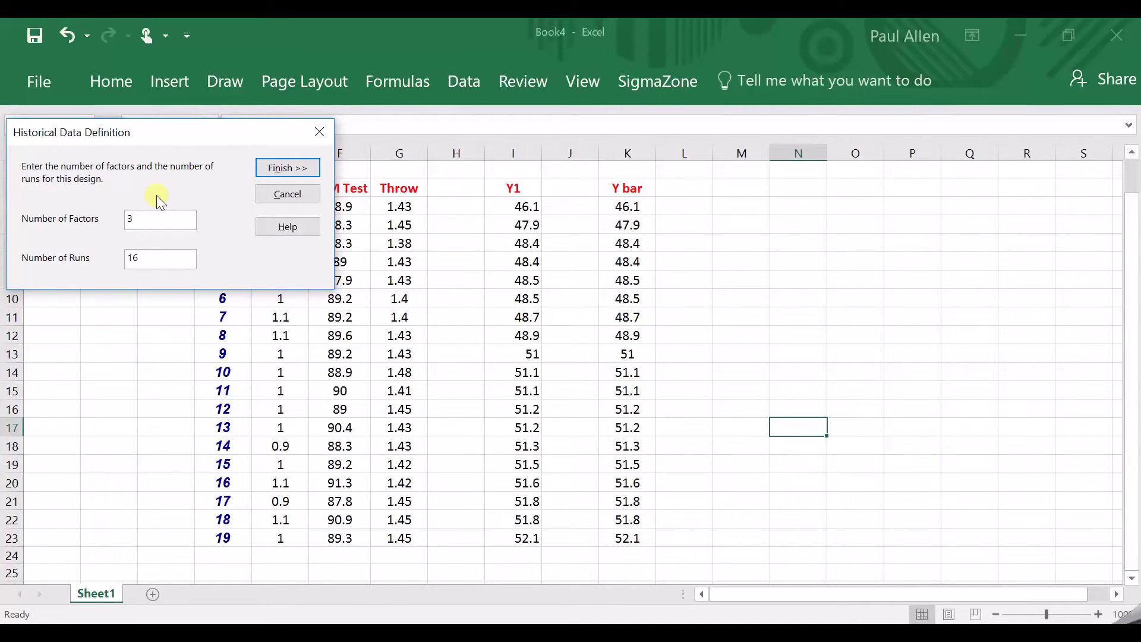
key("Tab")
type("1")
type("9")
left_click(278, 169)
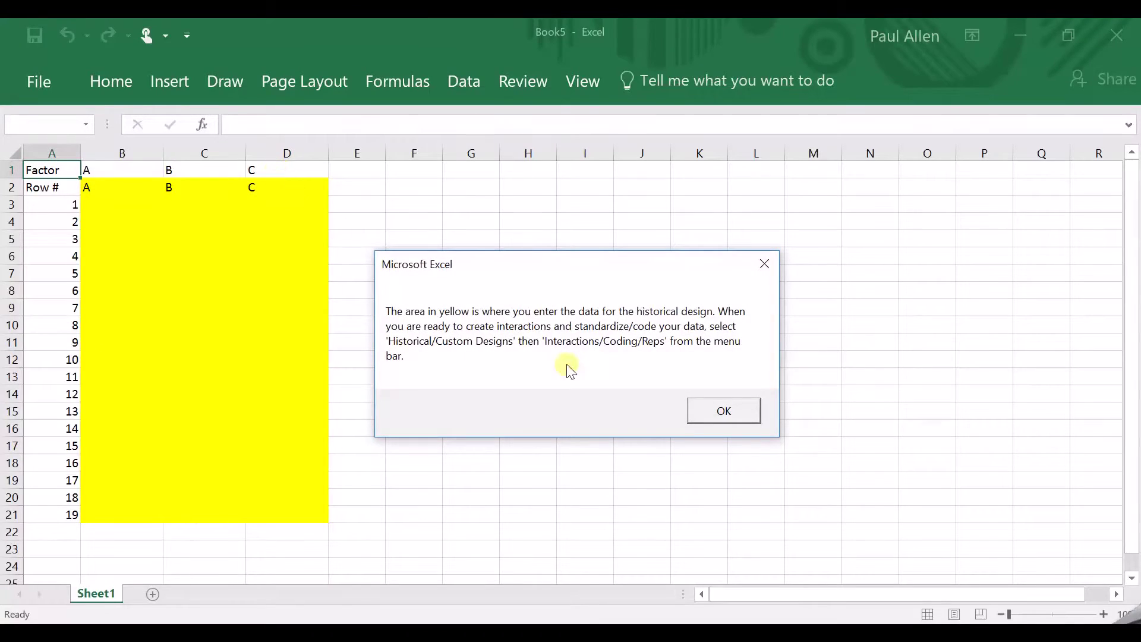
left_click(718, 415)
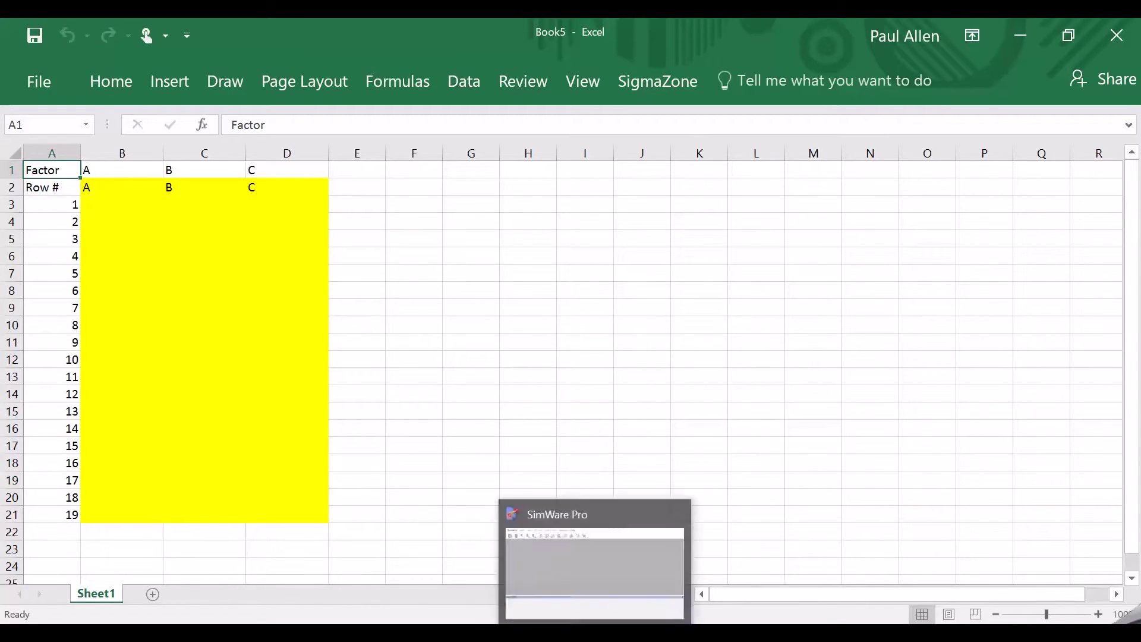
Step: Copy Book4's Amps, RPM Test and Throw data (E4:G23) into Book5 starting at cell B2
mouse_move(581, 621)
left_click(592, 597)
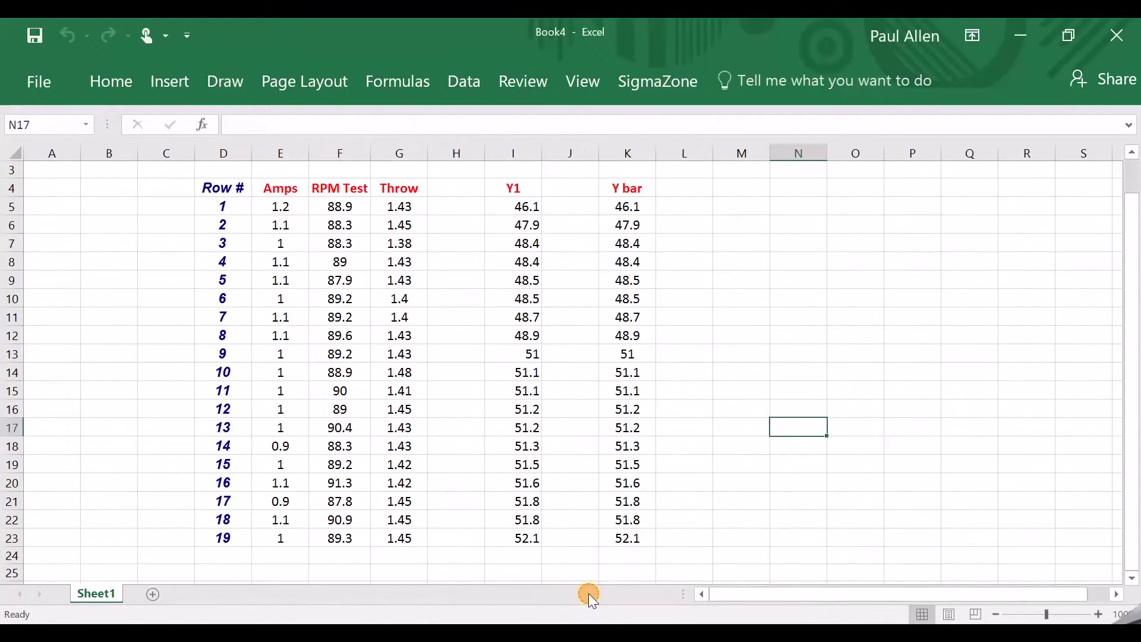
left_click_drag(284, 192, 397, 534)
key("ctrl+c")
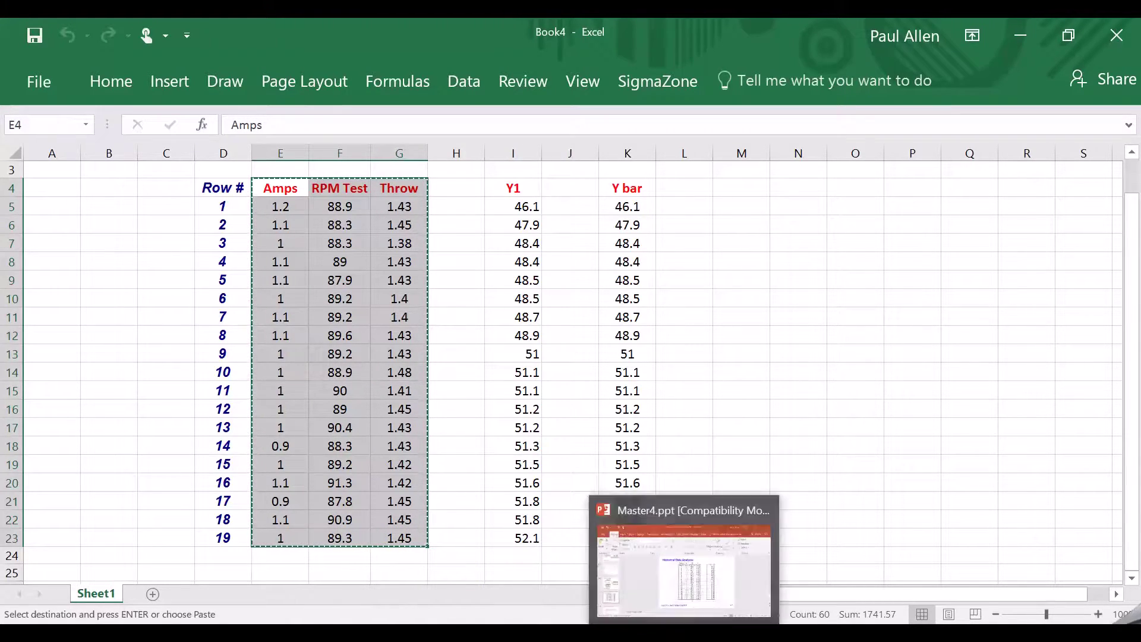
left_click(639, 632)
left_click(683, 577)
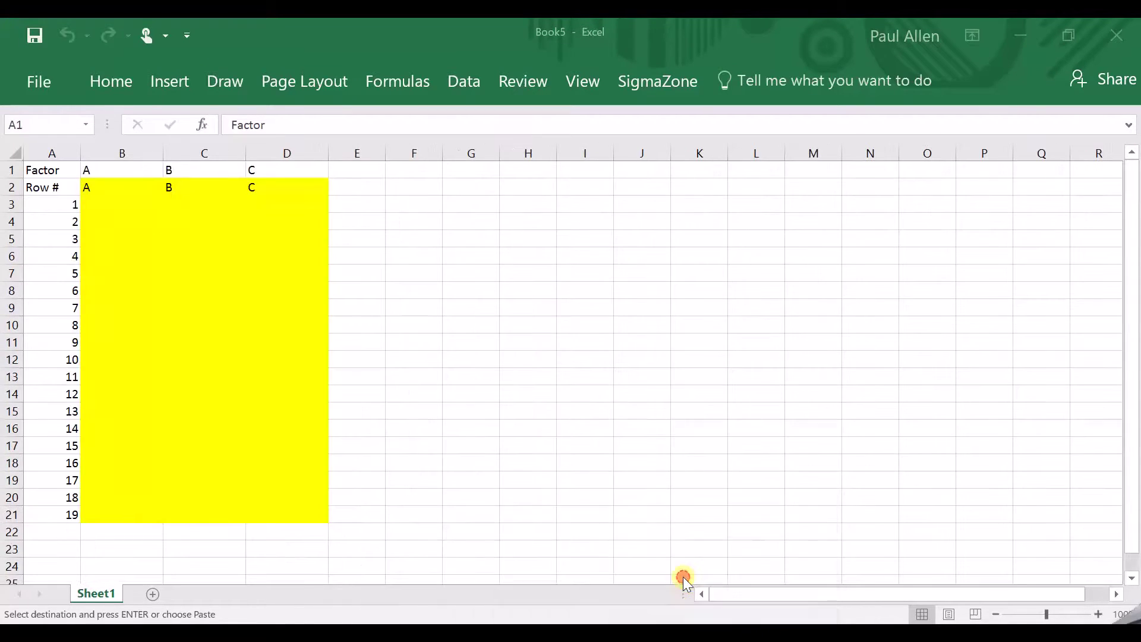
left_click(137, 187)
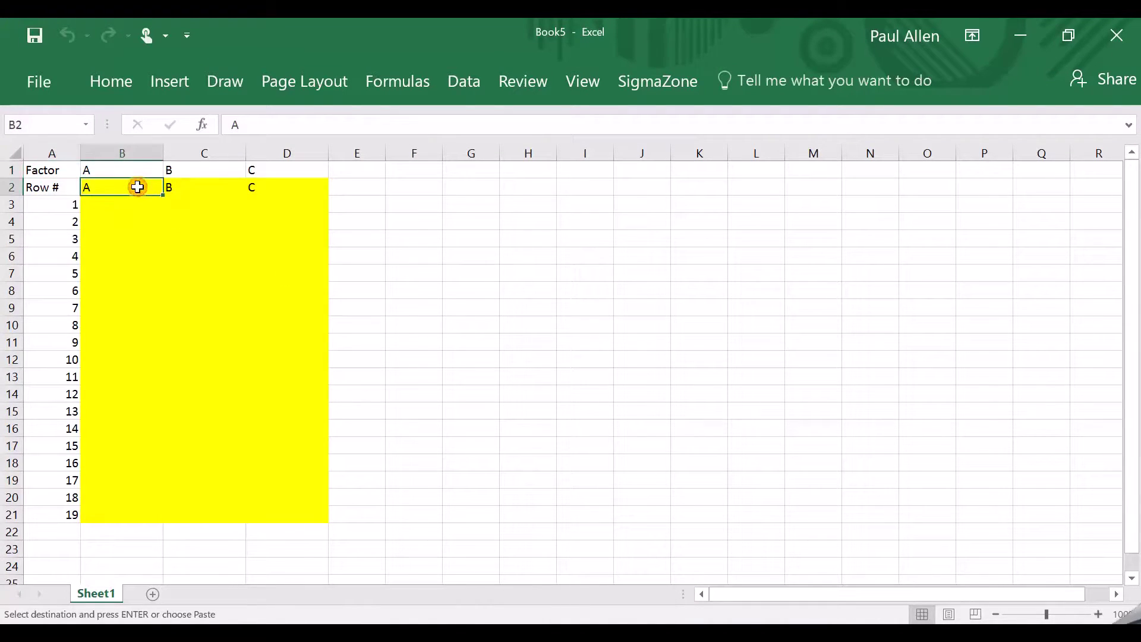
key("ctrl+v")
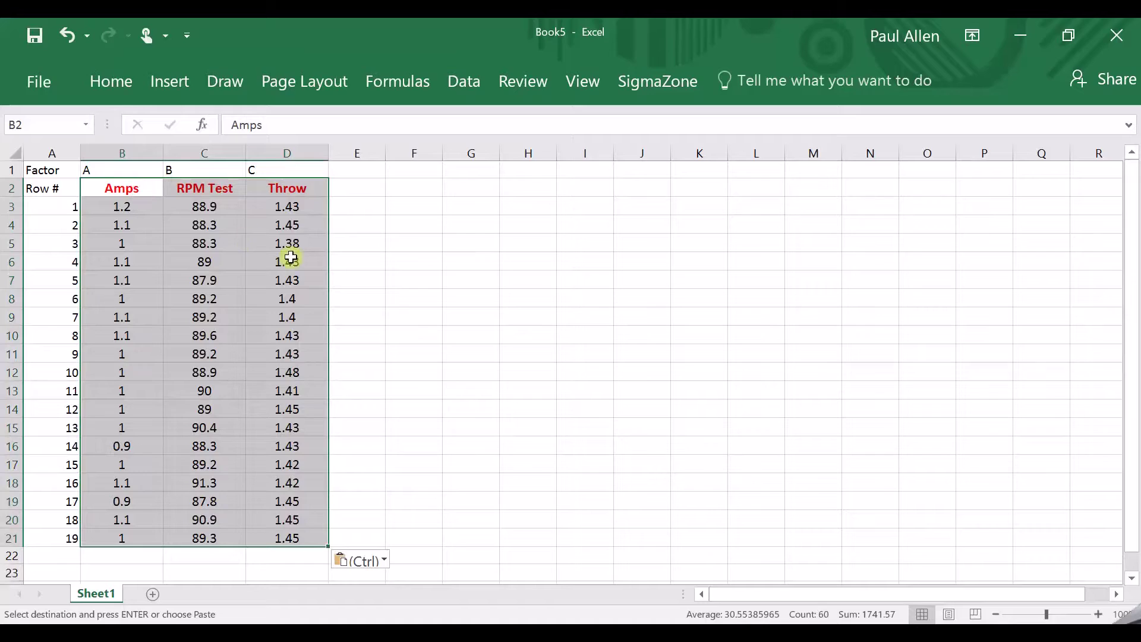
left_click(515, 361)
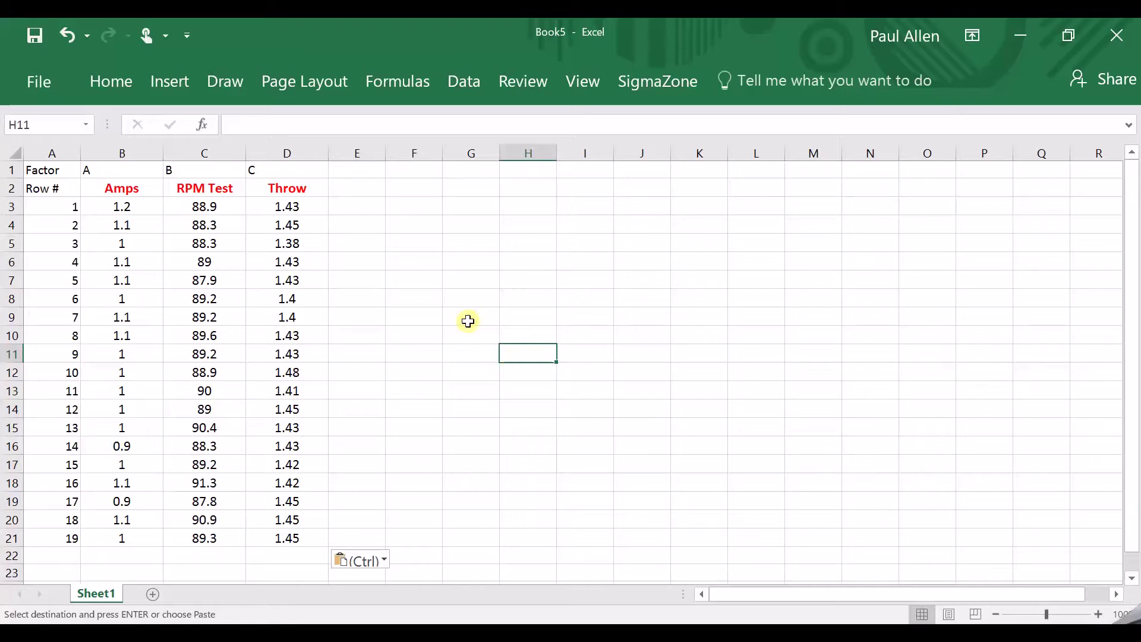
Step: Add all two-way interactions AB, AC and BC in the Interactions Coding Reps setup
left_click(647, 88)
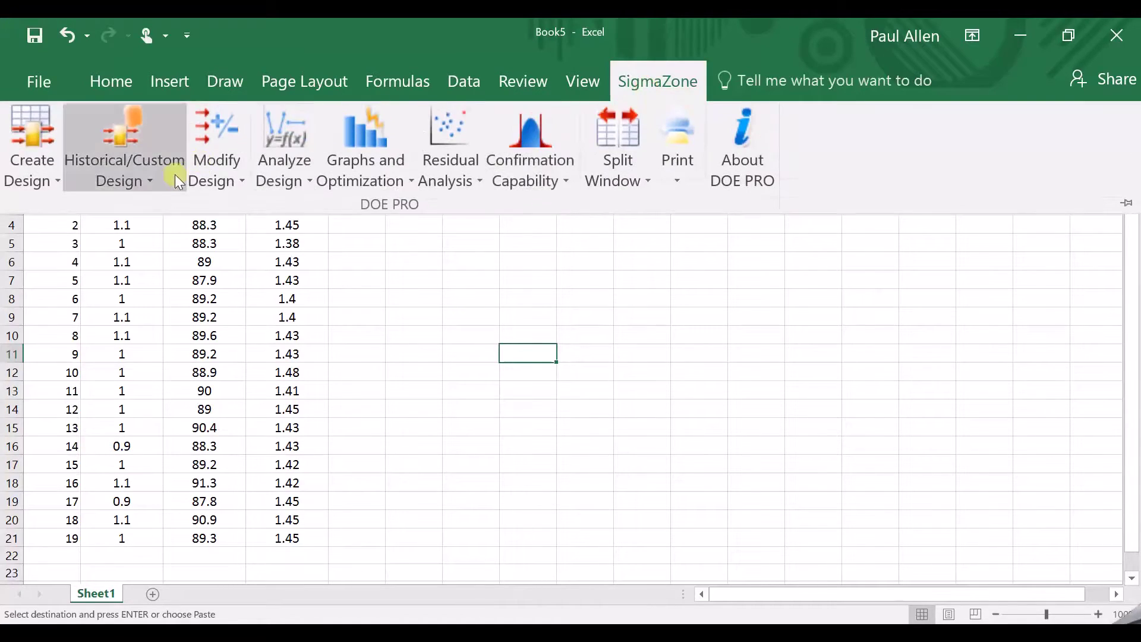
left_click(123, 176)
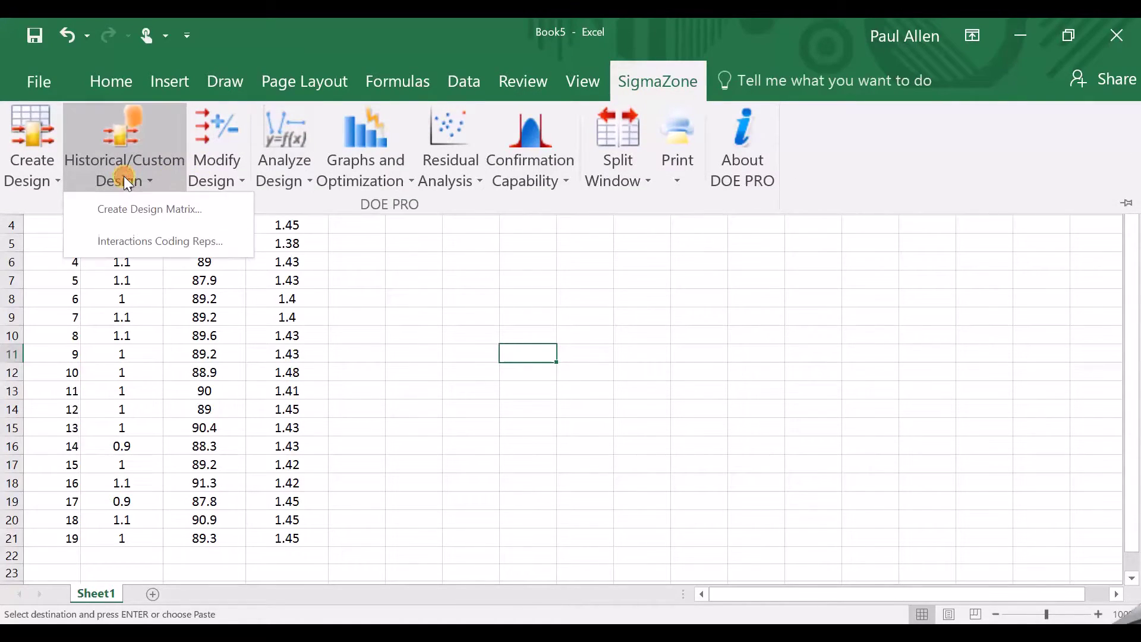
left_click(167, 249)
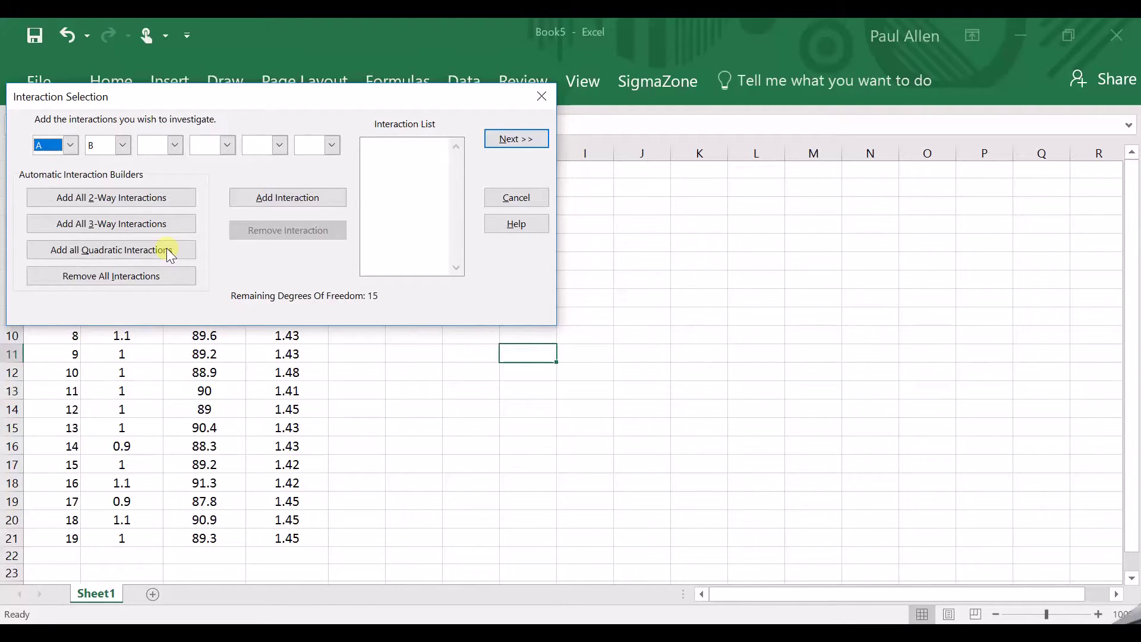
left_click(126, 198)
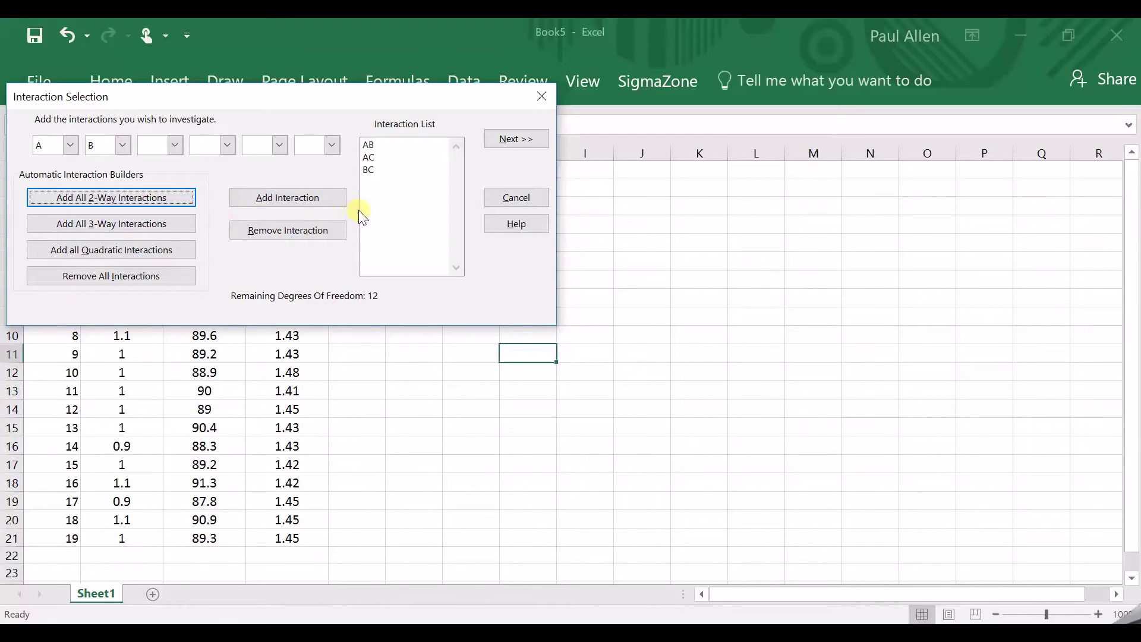
left_click(497, 142)
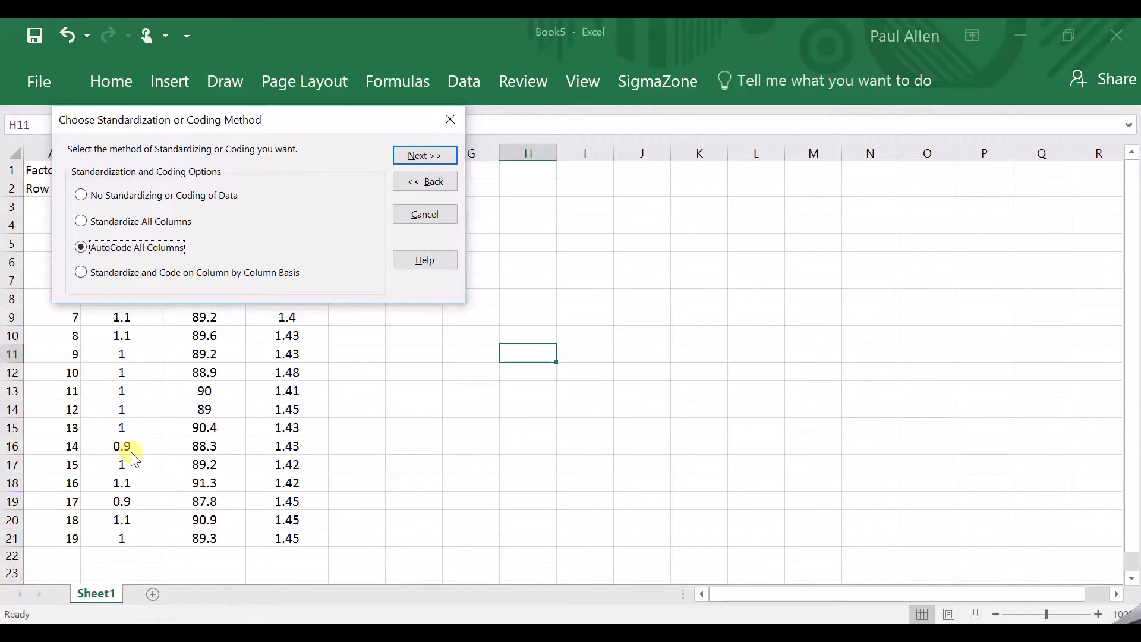
Step: Keep AutoCode All Columns as the coding method and continue
left_click(417, 158)
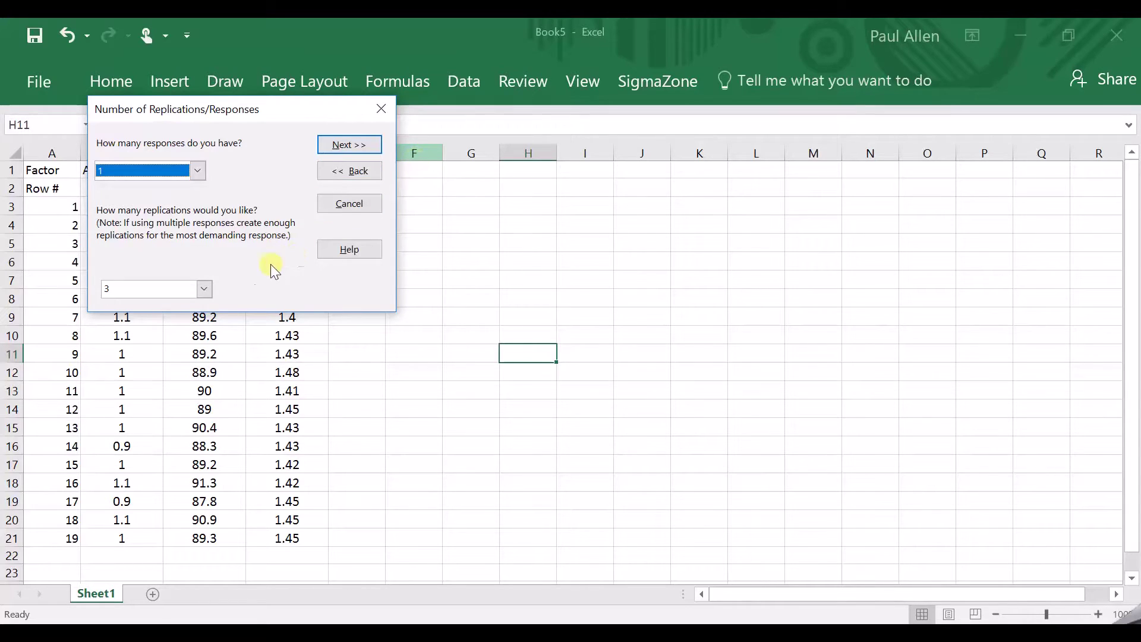
Step: Change the number of replications from 3 to 1 for the single response
left_click(204, 289)
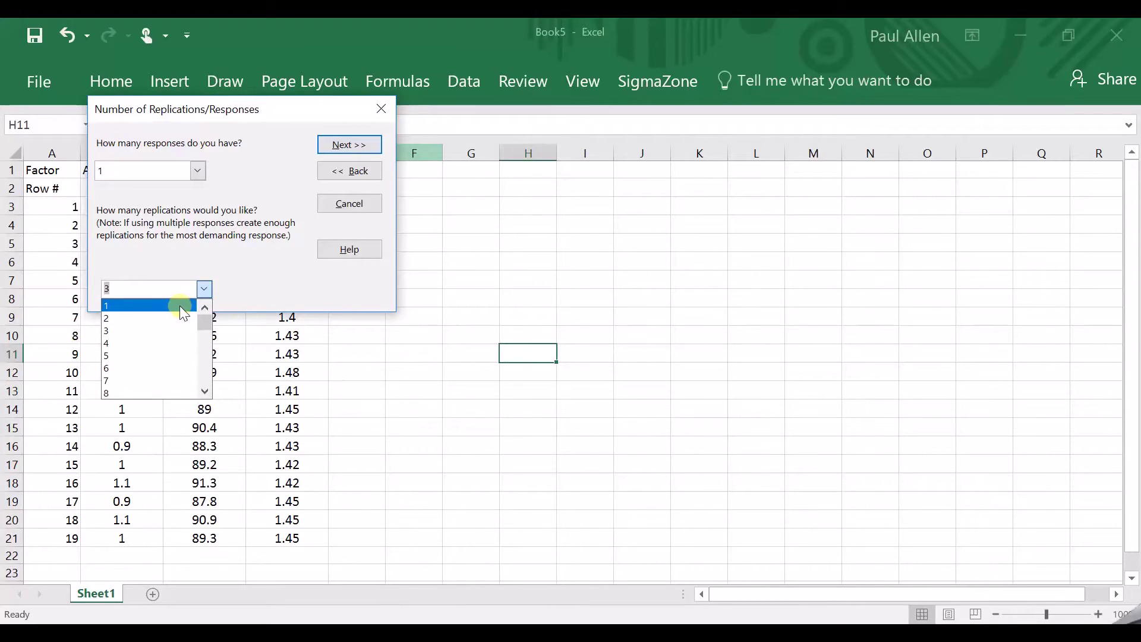
left_click(181, 306)
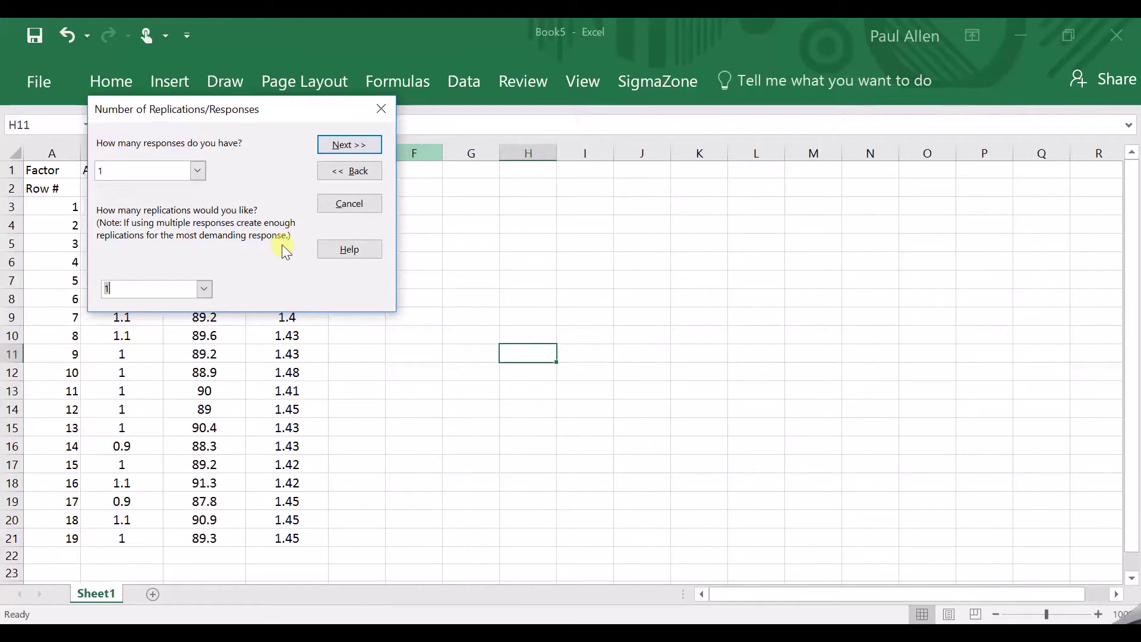
left_click(336, 153)
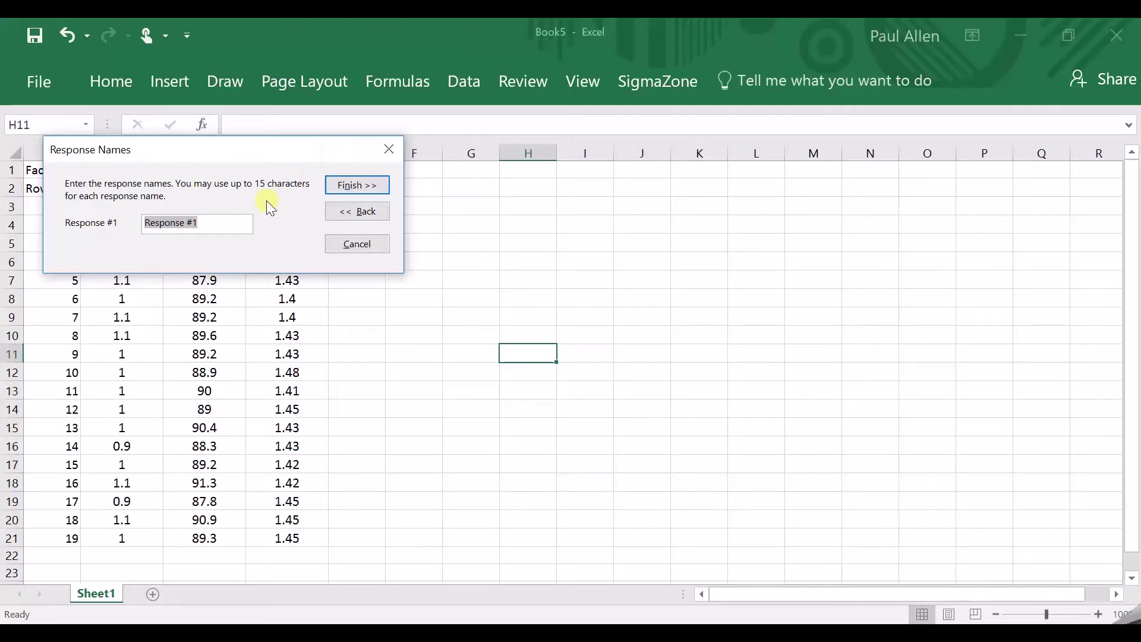
Step: Enter 'dba' as the response name and generate the dba Design Sheet in Book5
type("dba")
left_click(336, 187)
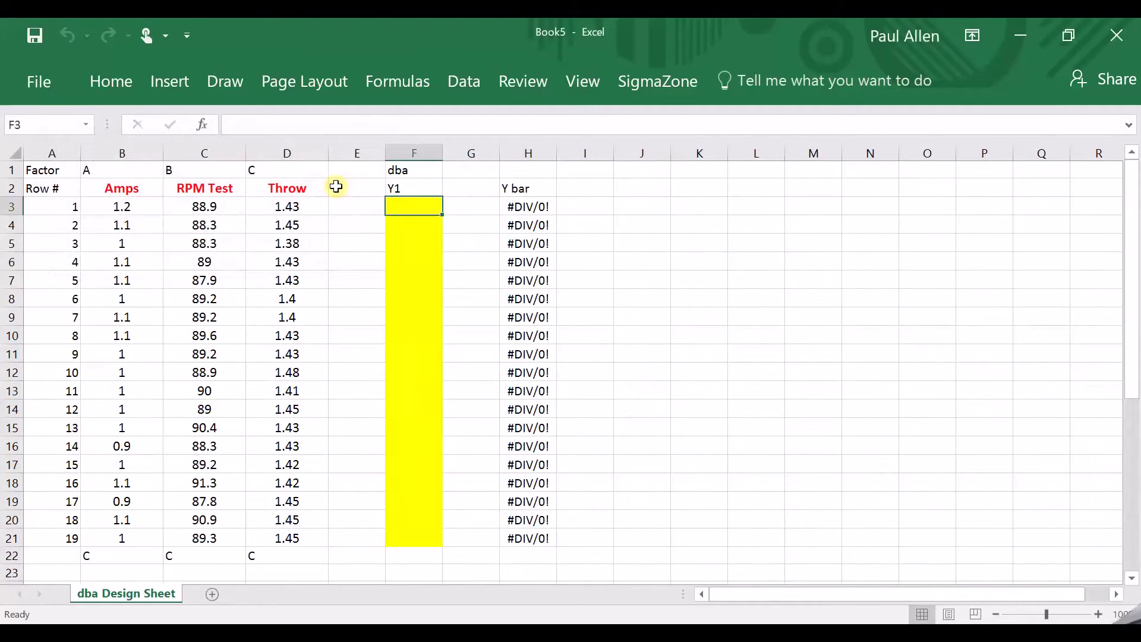
left_click(724, 258)
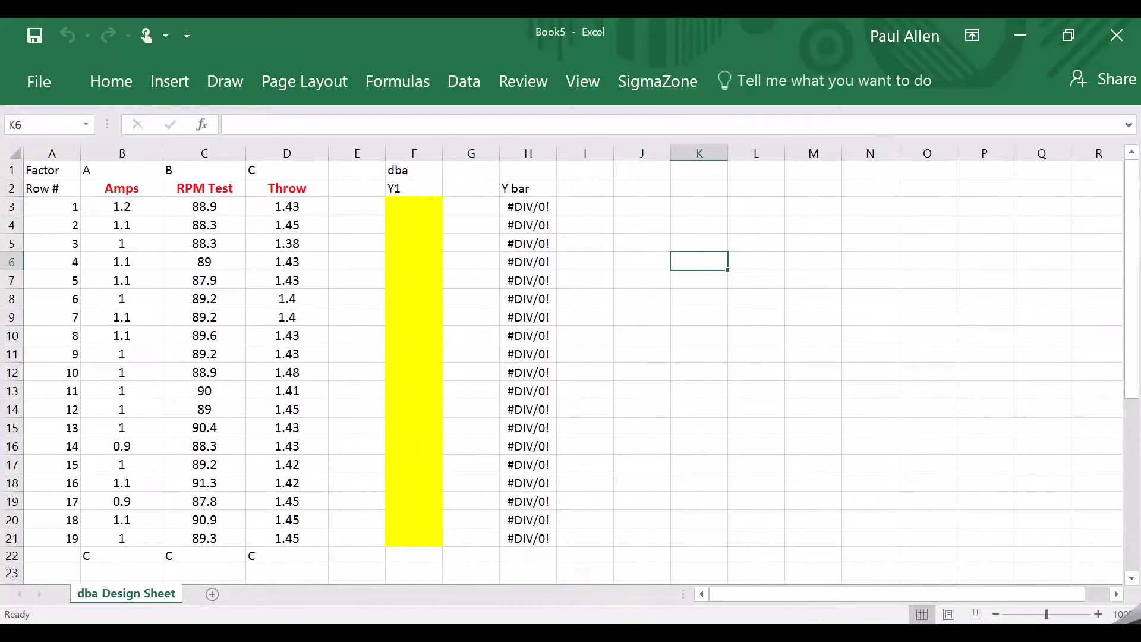
Step: Copy Book4's 19 Y1 results (46.1–52.1) into the dba sheet's Y1 column, then select markers B22:D22
left_click(606, 603)
left_click(501, 206)
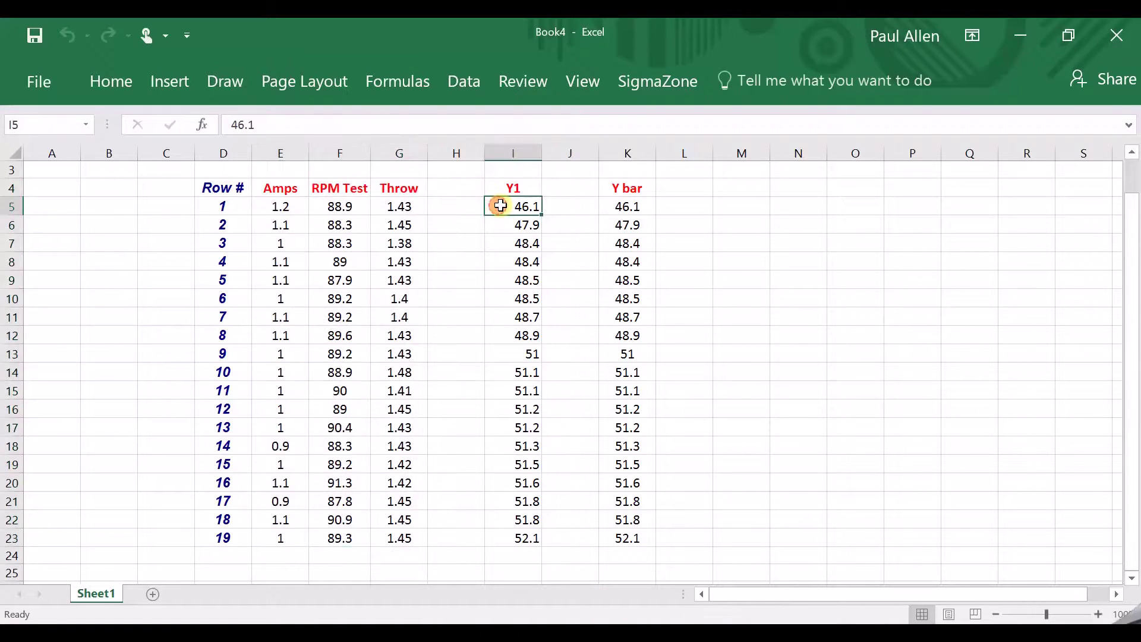
key("ctrl+shift+Down")
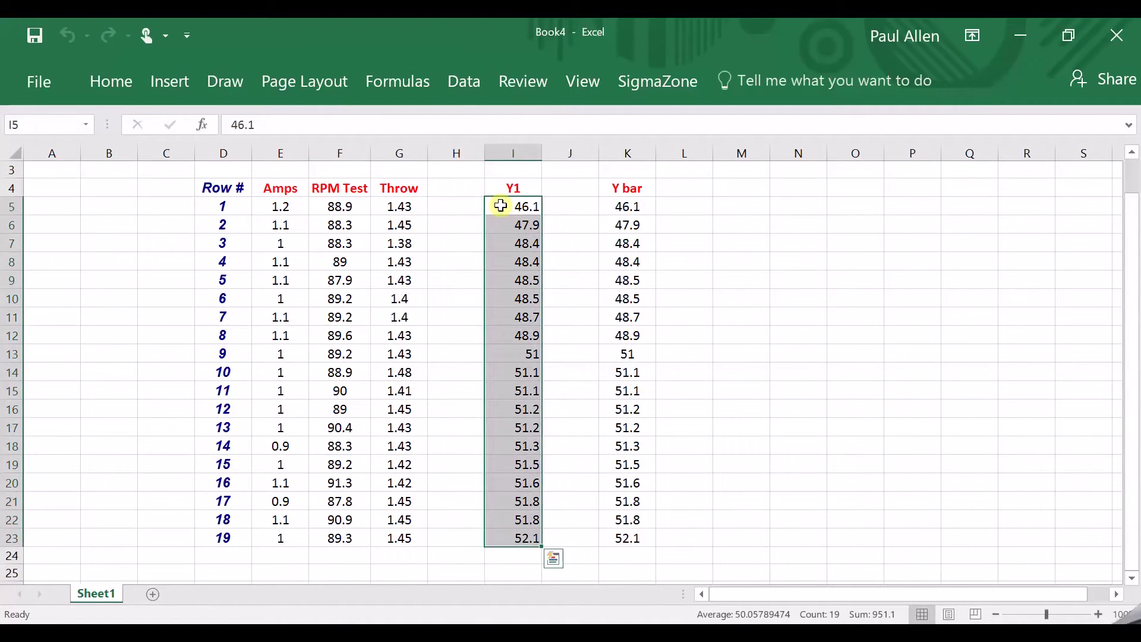
key("ctrl+c")
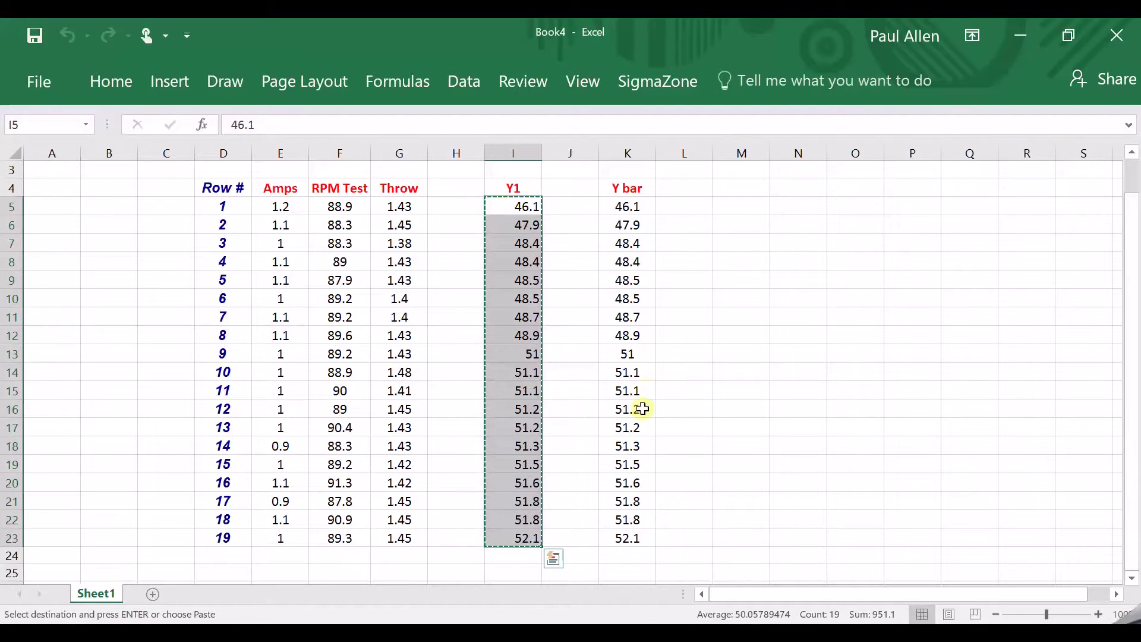
mouse_move(639, 621)
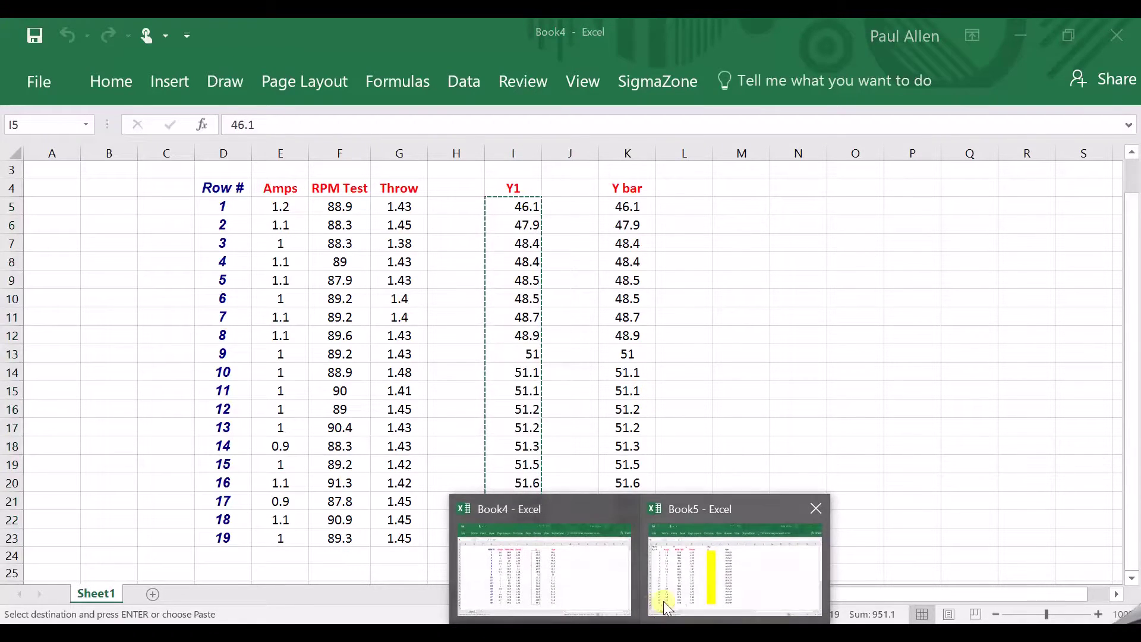
left_click(678, 590)
left_click(429, 208)
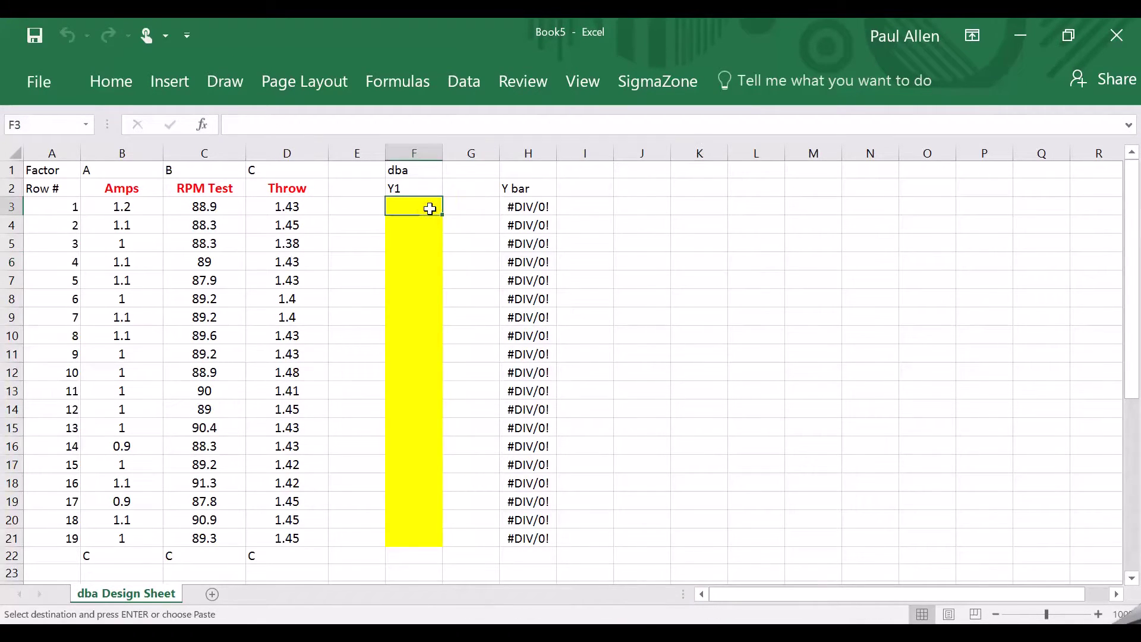
key("ctrl+v")
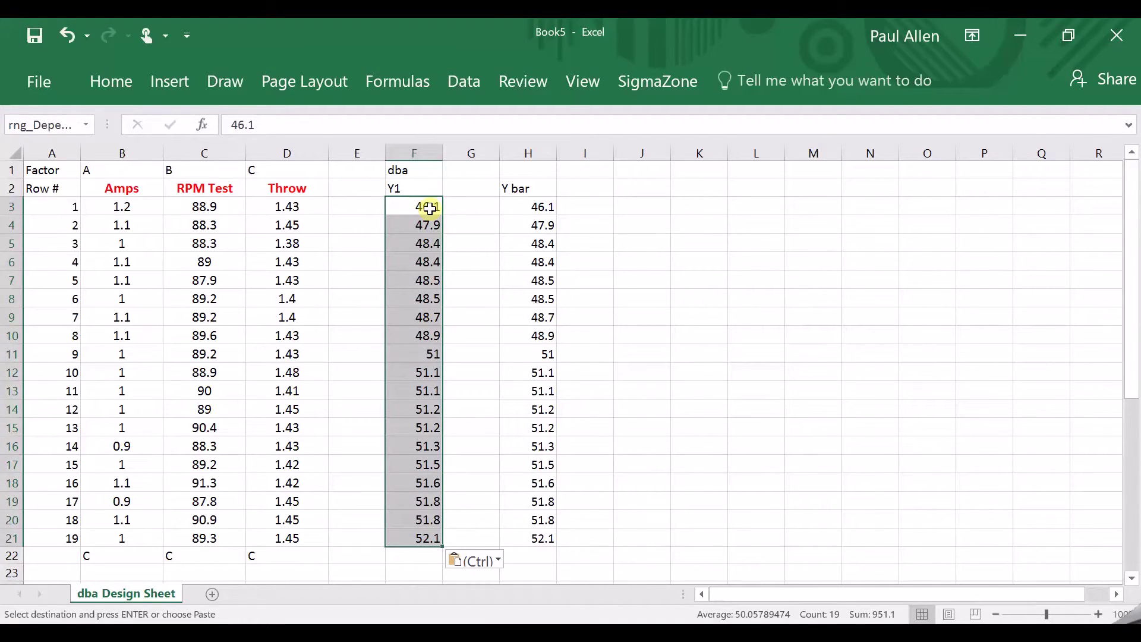
left_click(107, 556)
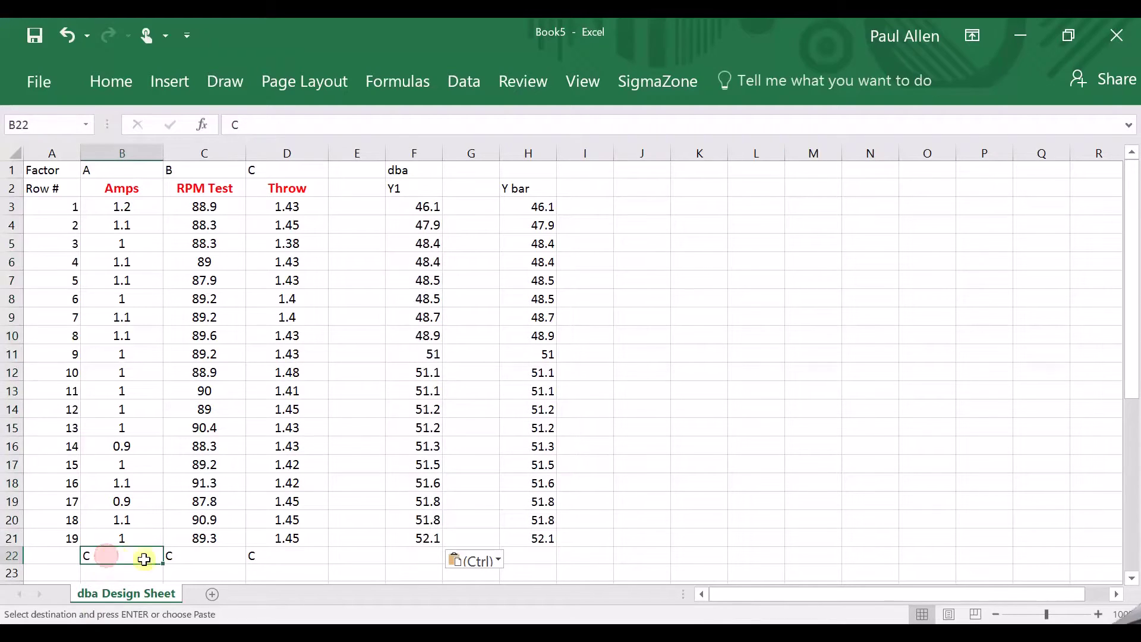
left_click_drag(144, 560, 268, 561)
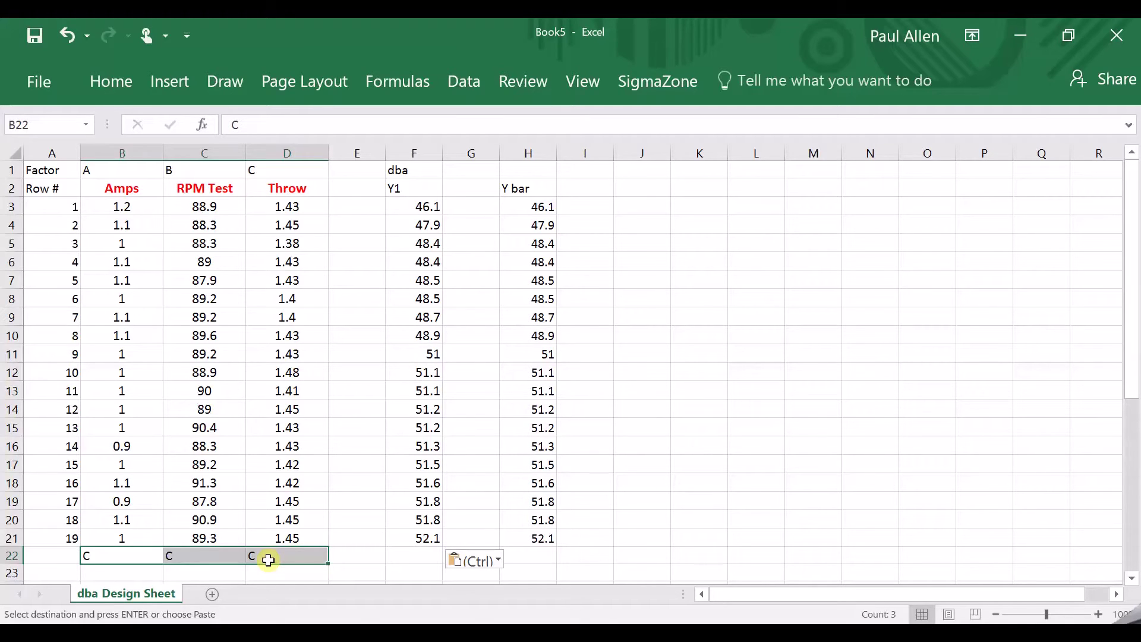
Step: Create the marginal means plot for dba and undo an accidental plot-area move
left_click(649, 85)
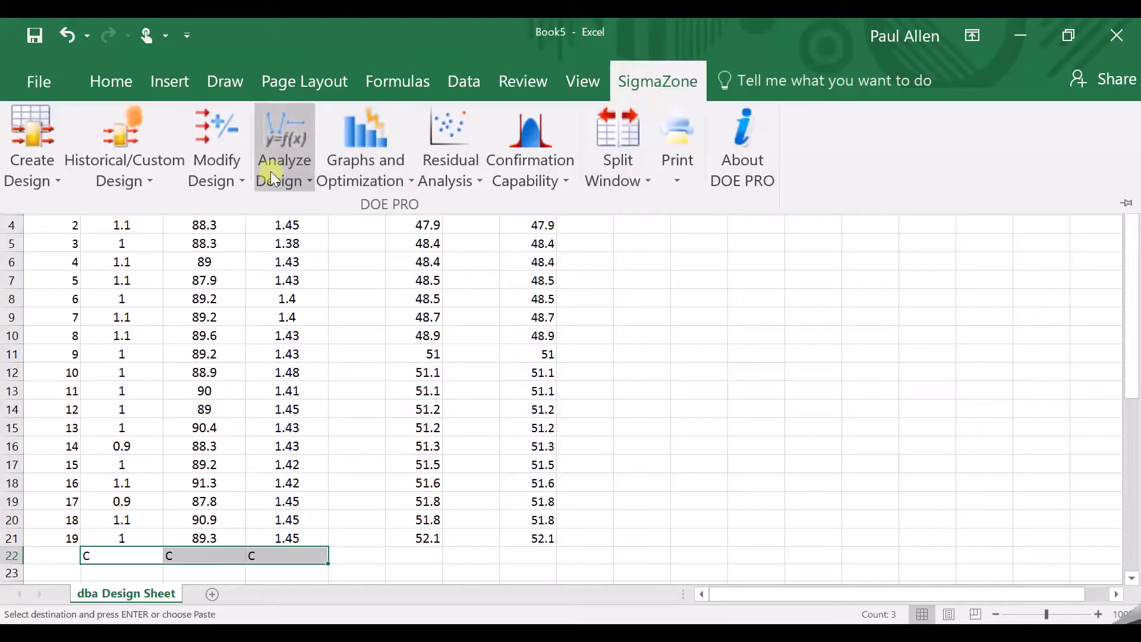
left_click(273, 175)
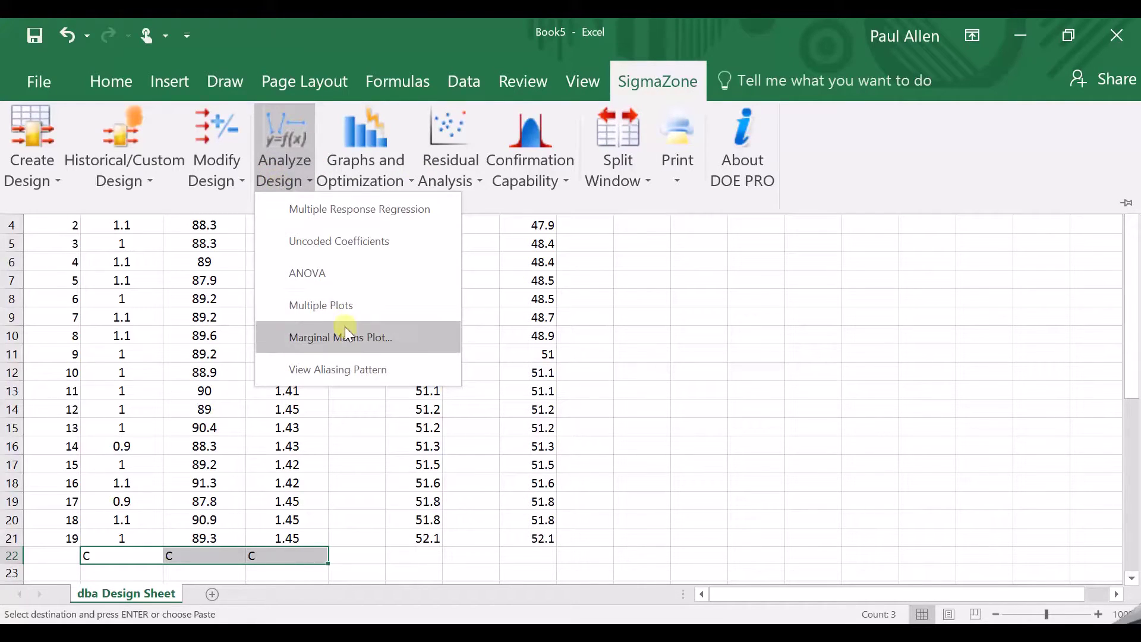
left_click(352, 340)
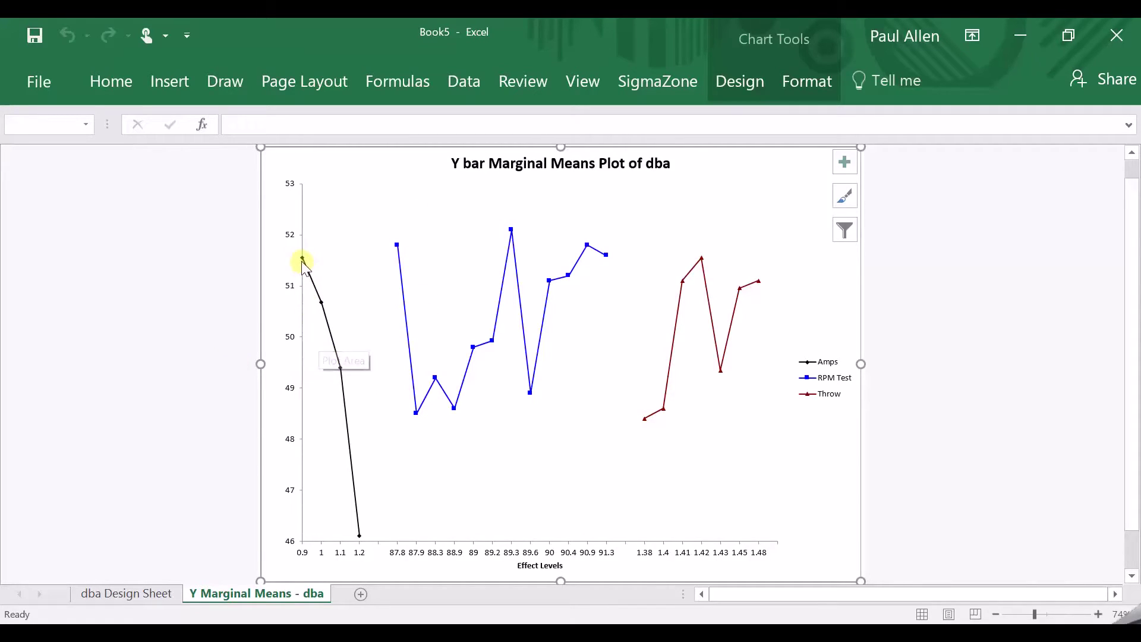
left_click_drag(356, 497, 361, 519)
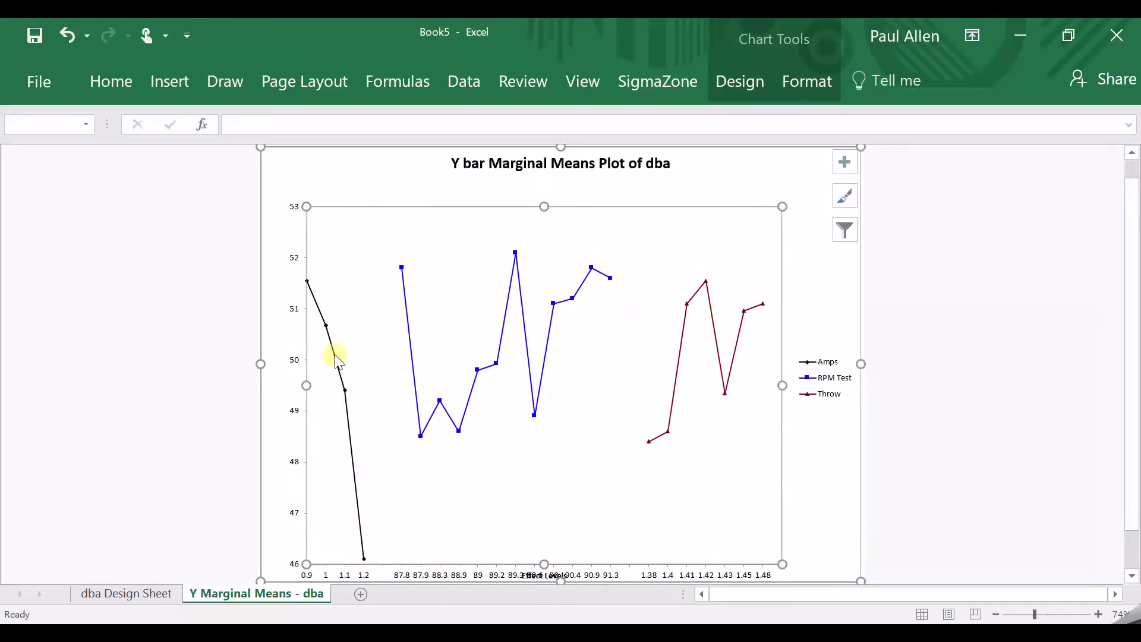
left_click(65, 37)
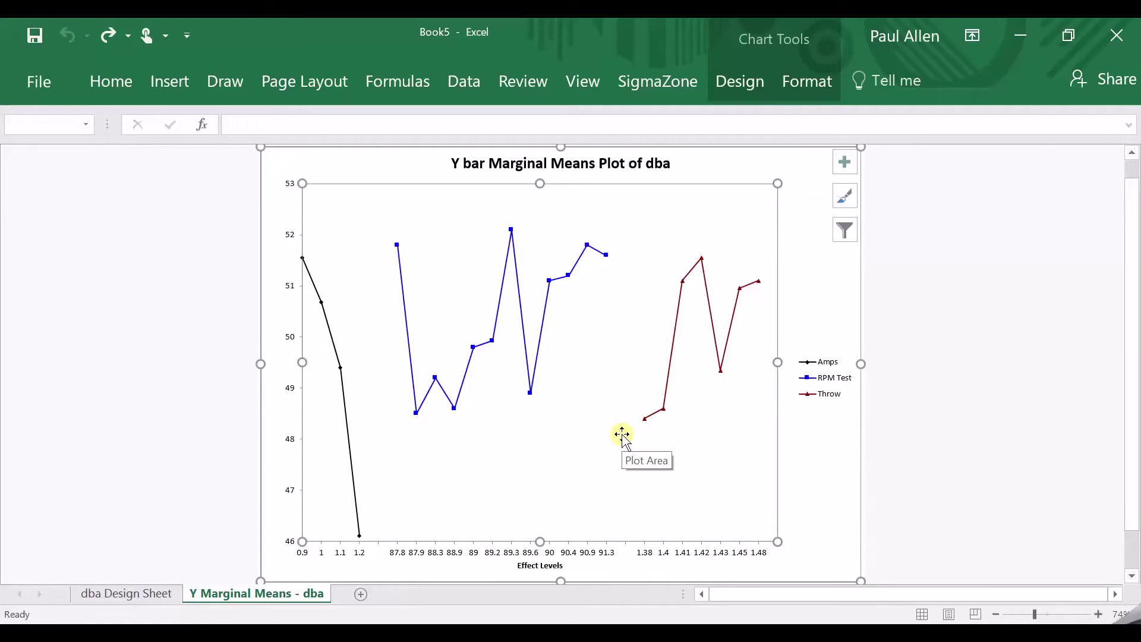
left_click(165, 304)
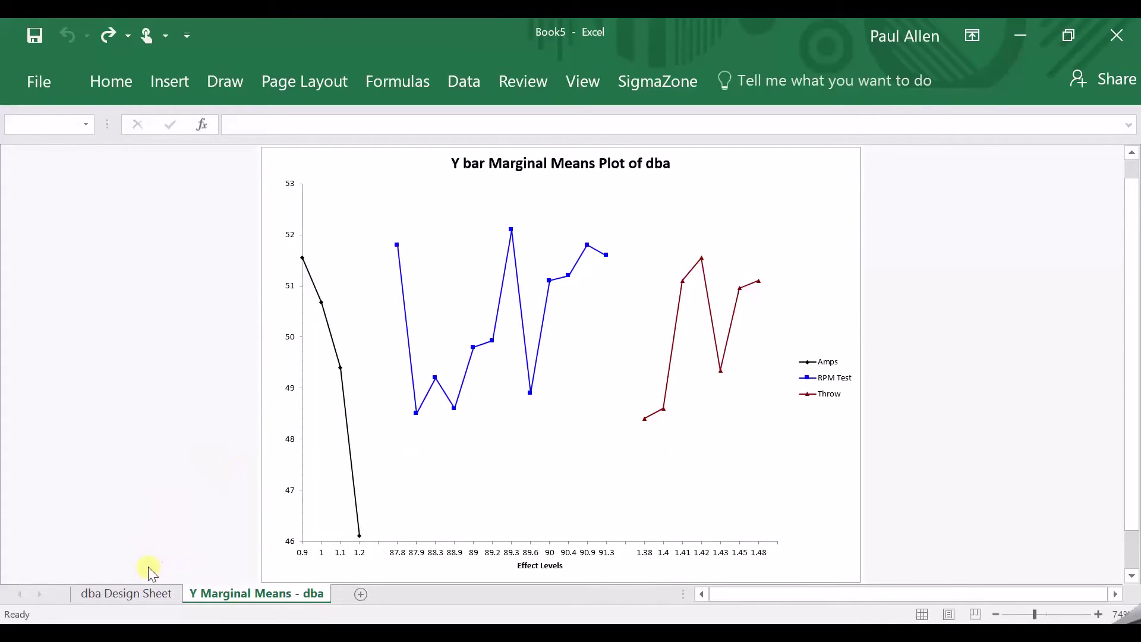
Step: Run Multiple Response Regression on the dba Design Sheet
left_click(141, 591)
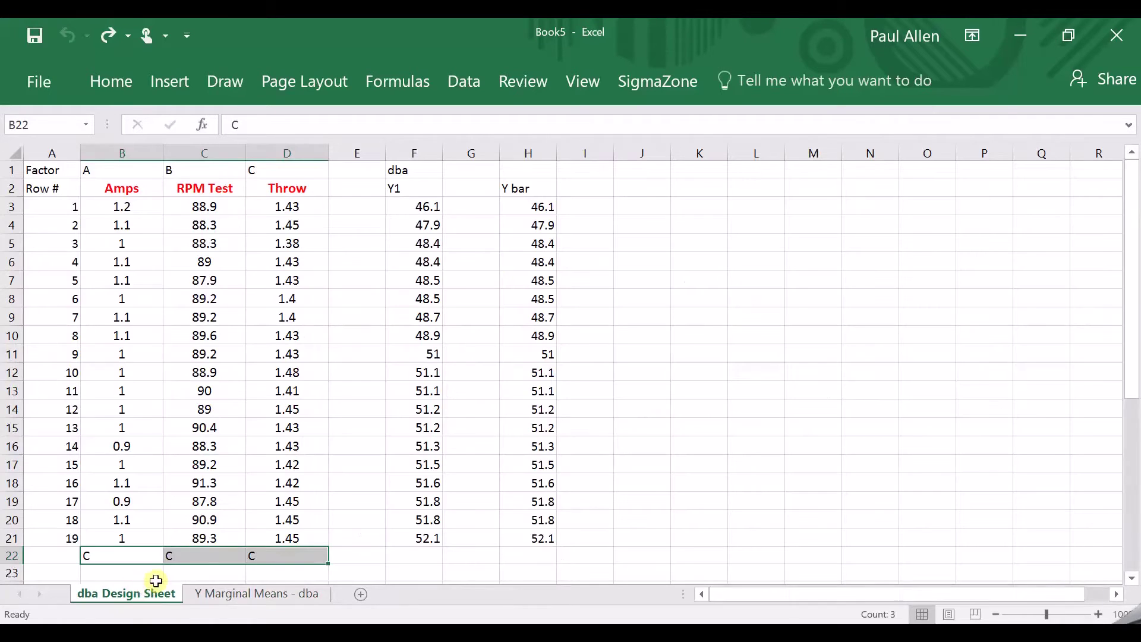
left_click(650, 86)
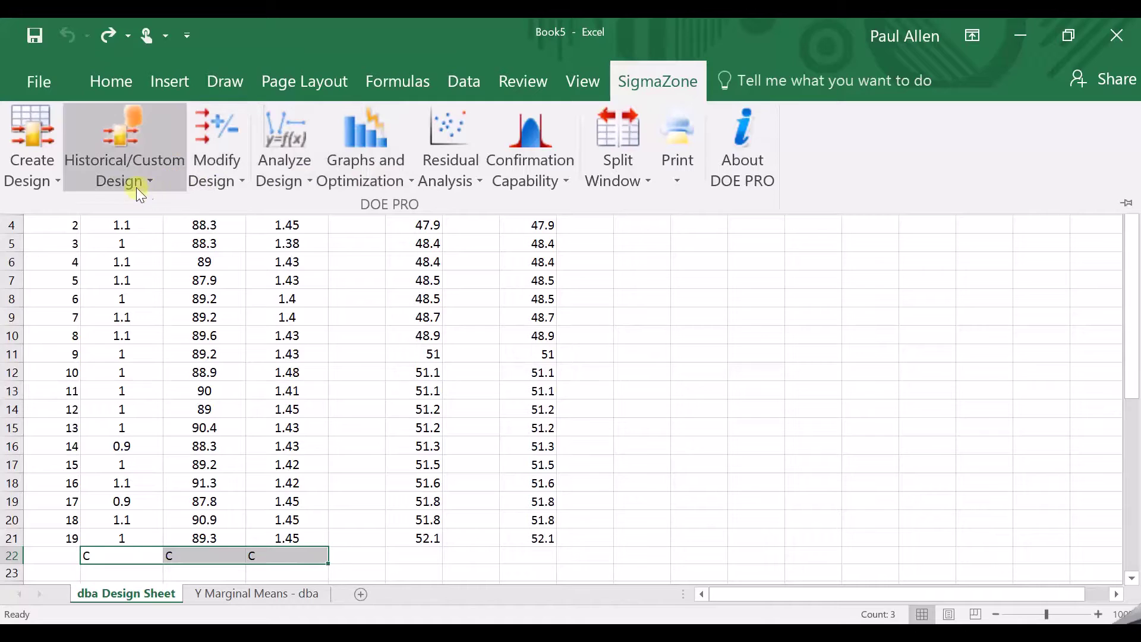
left_click(277, 187)
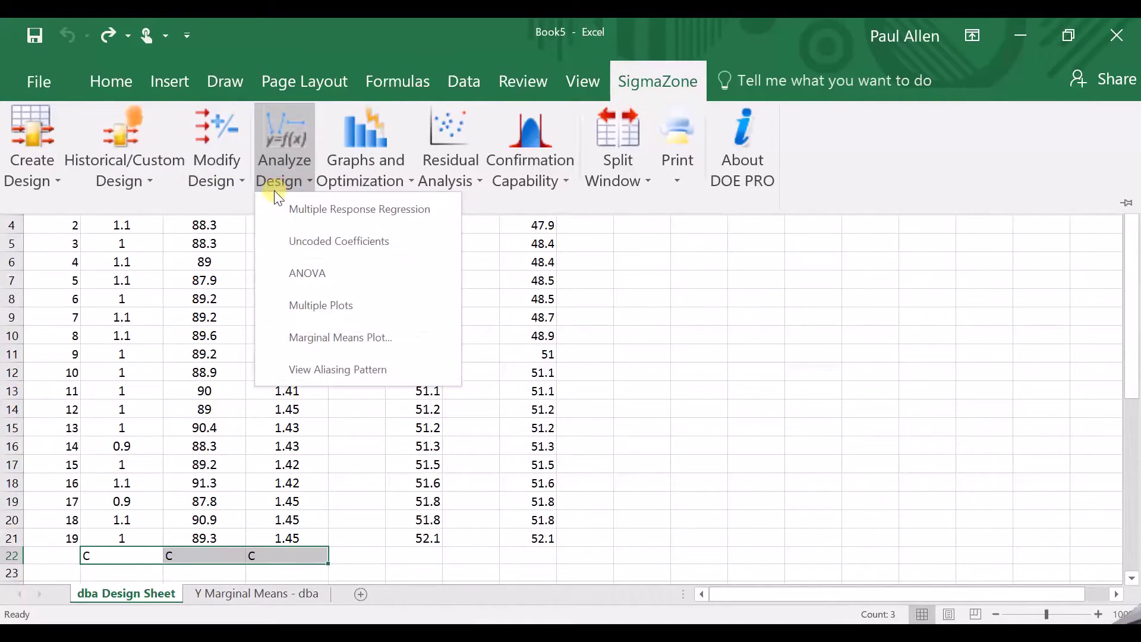
left_click(302, 214)
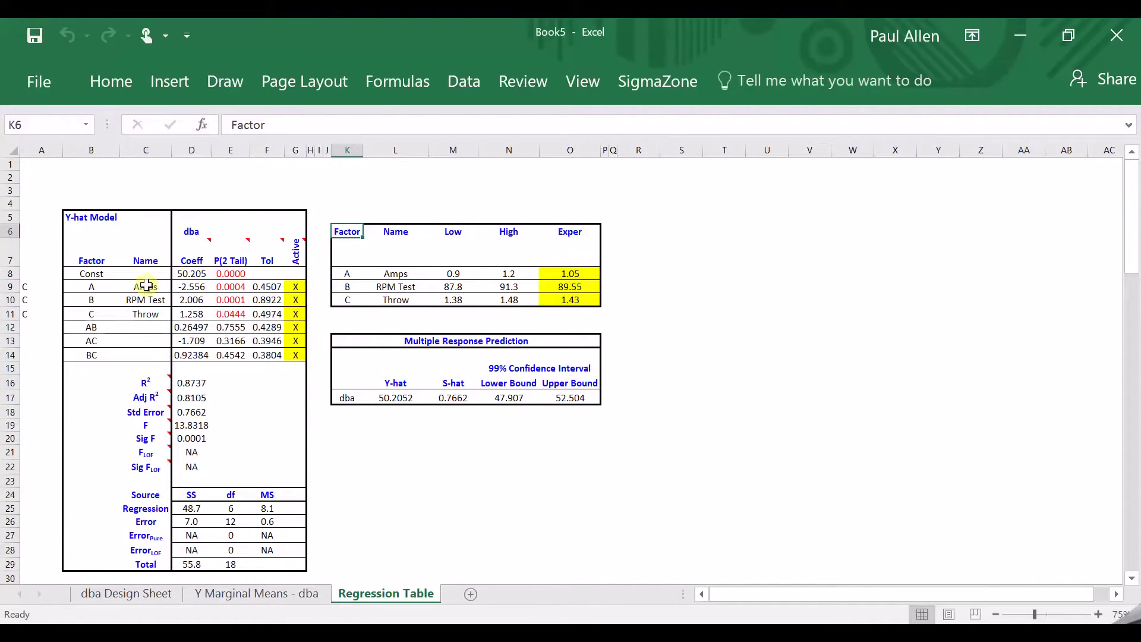
Step: Zoom the Regression Table to 164% to read the Y-hat model and S-hat prediction
left_click(50, 202)
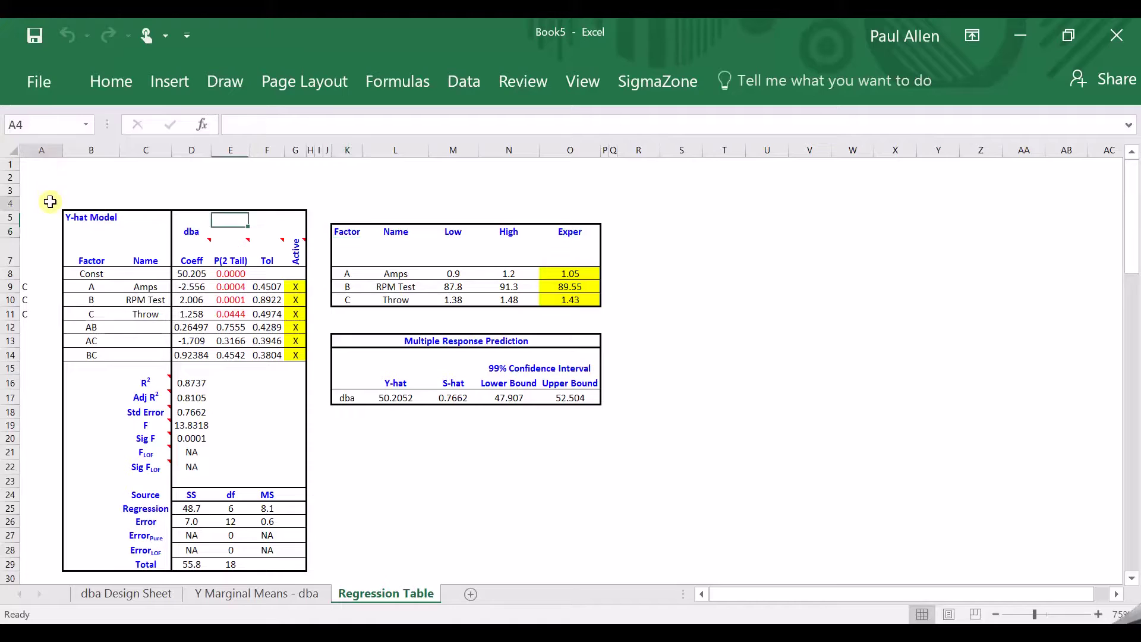
left_click_drag(55, 203, 334, 422)
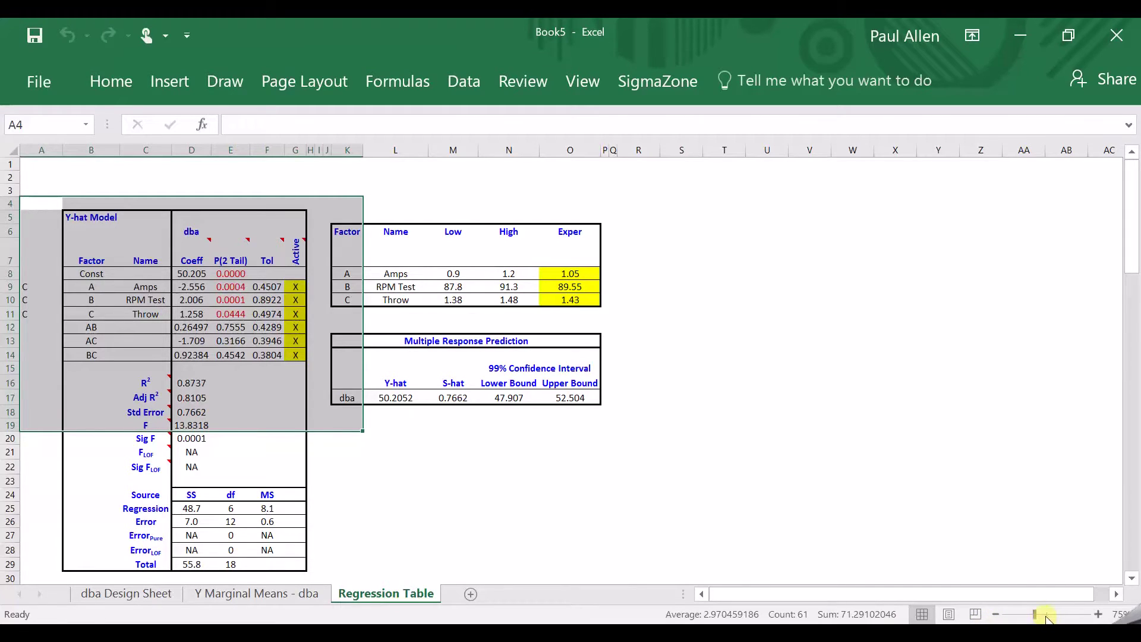
left_click_drag(1046, 618, 1046, 618)
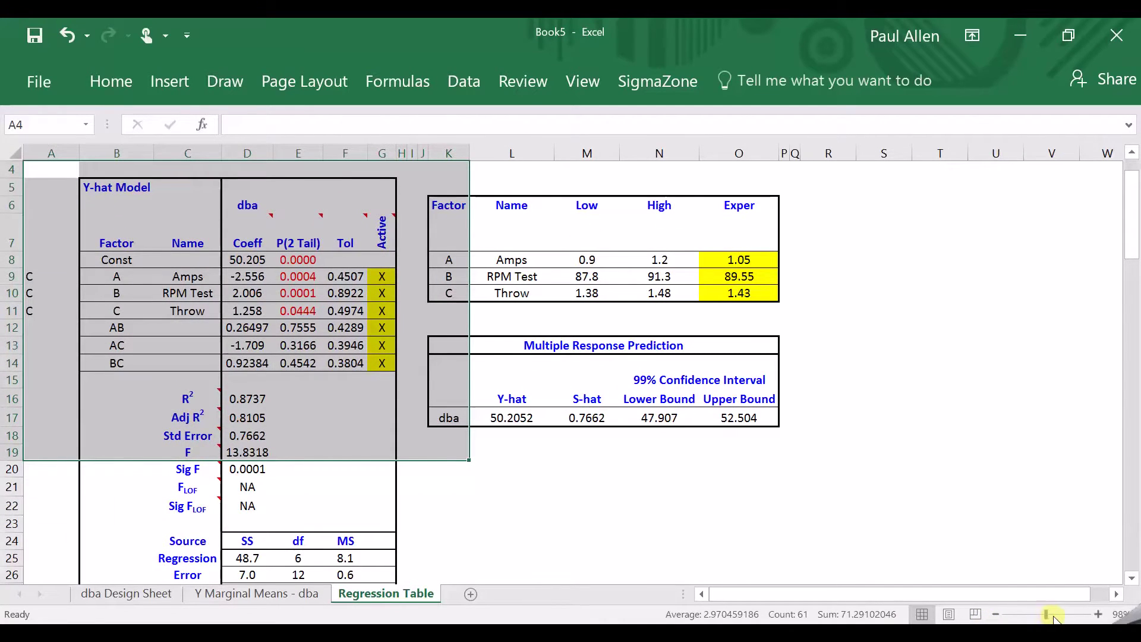
left_click(1057, 618)
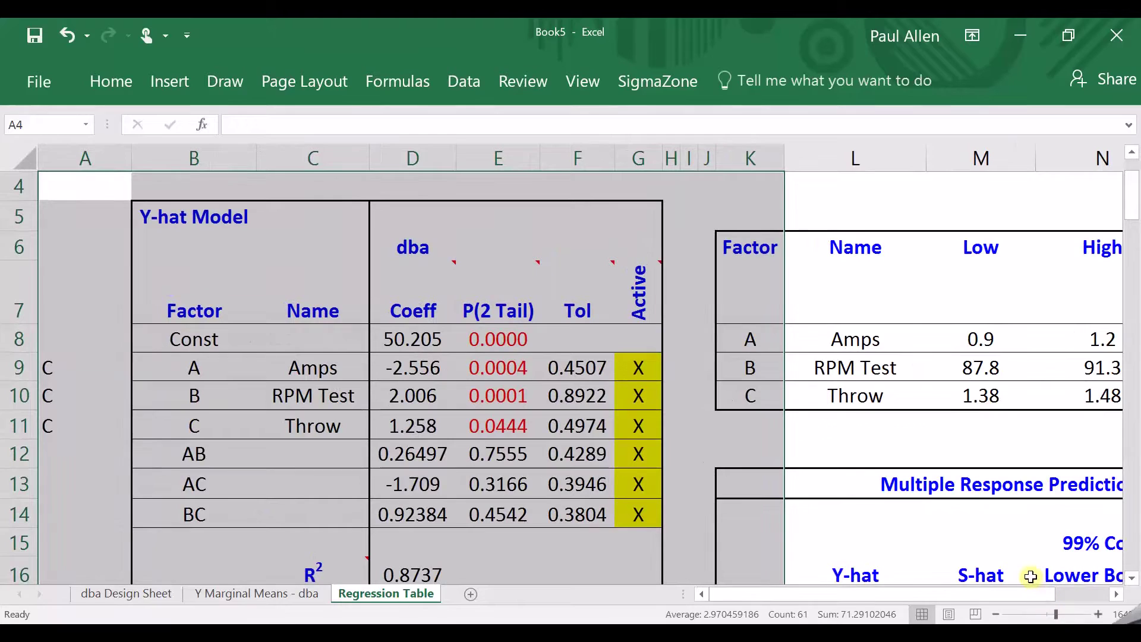
left_click(1132, 579)
left_click(1003, 533)
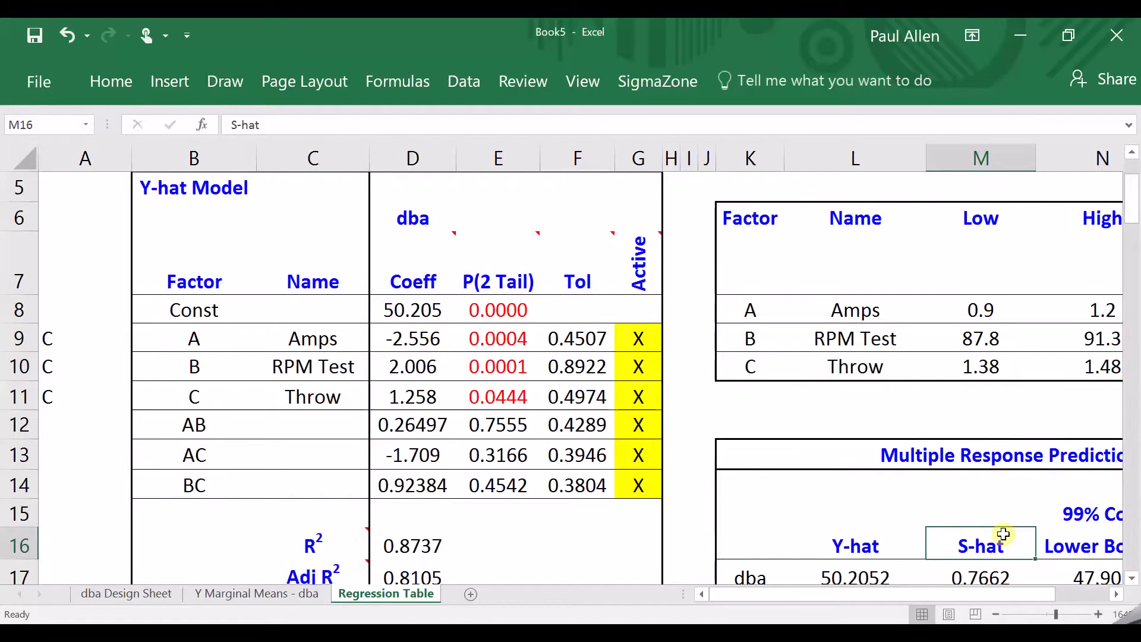
left_click(419, 544)
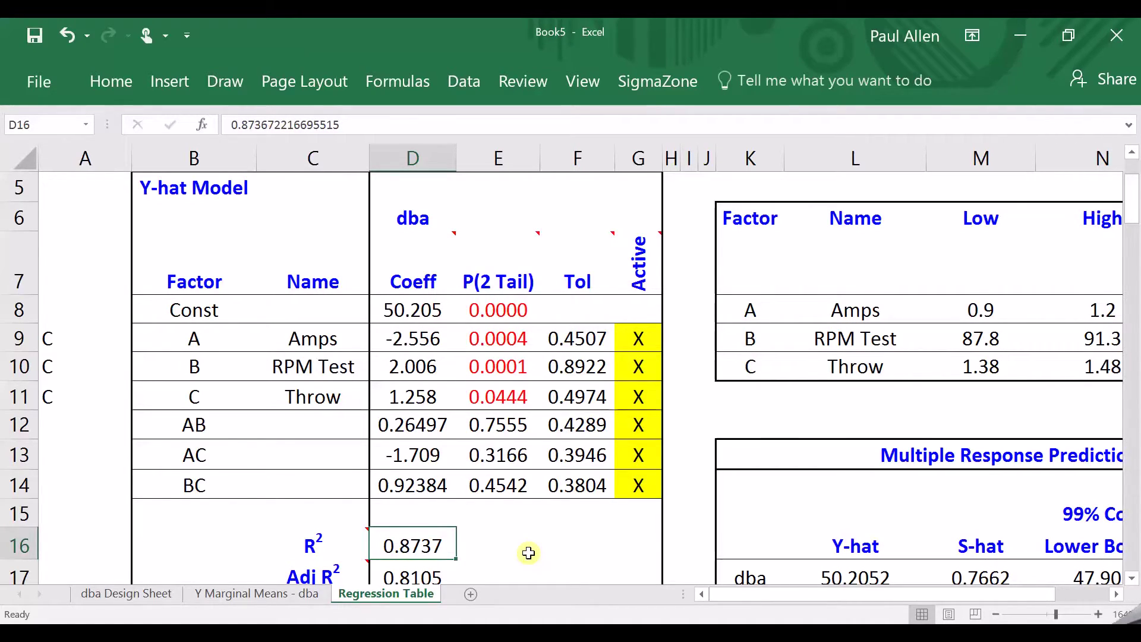
left_click(516, 333)
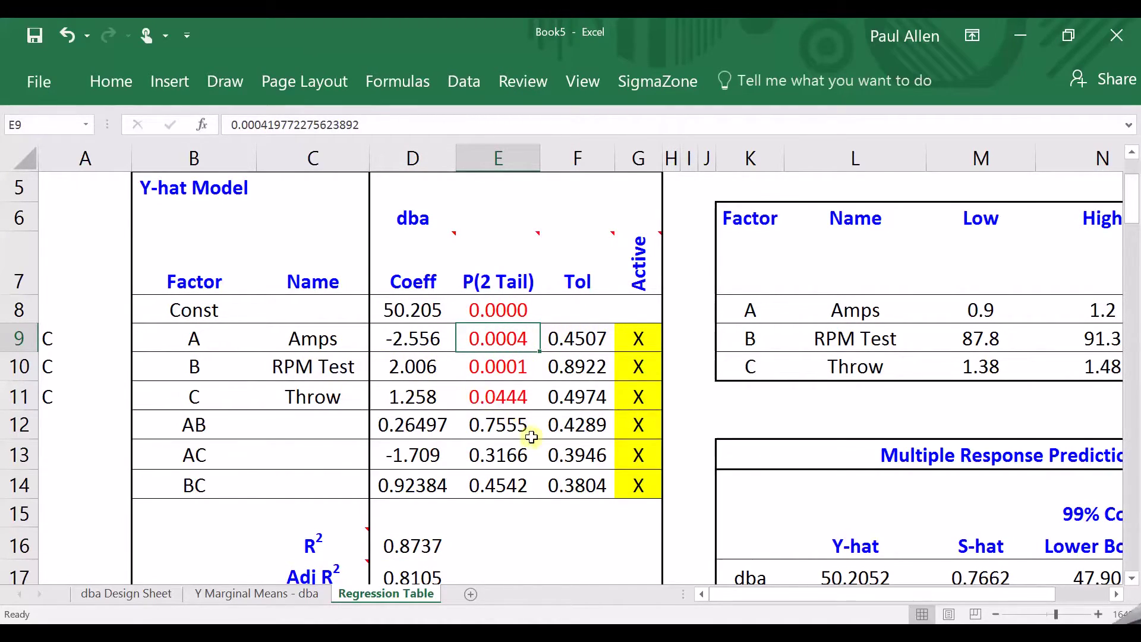
left_click(513, 428)
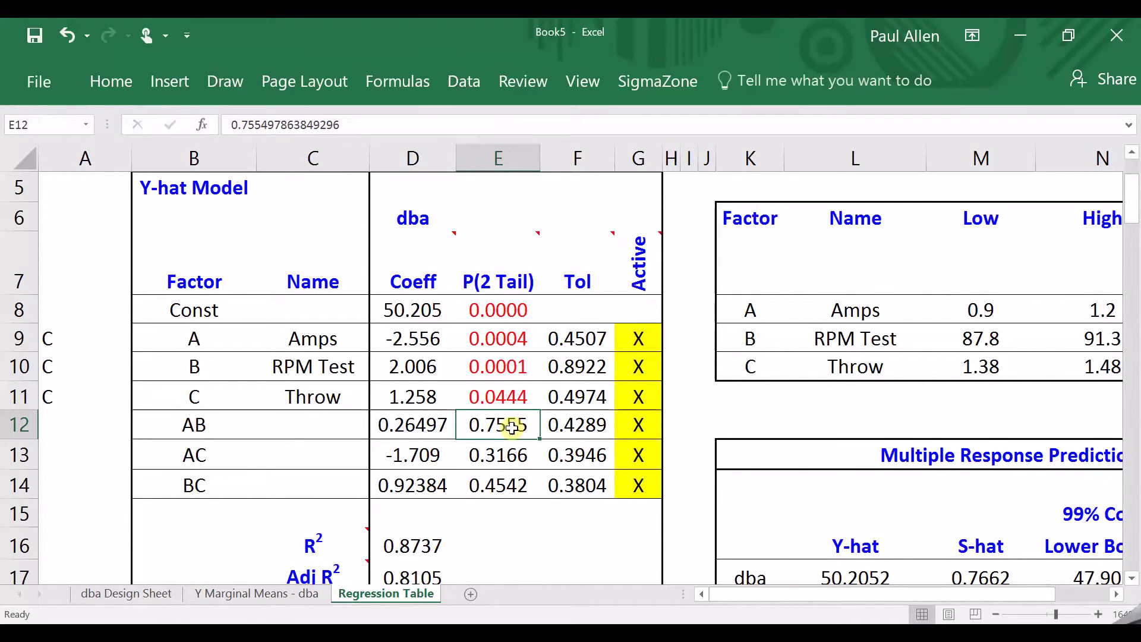
left_click(573, 338)
left_click_drag(573, 339, 570, 481)
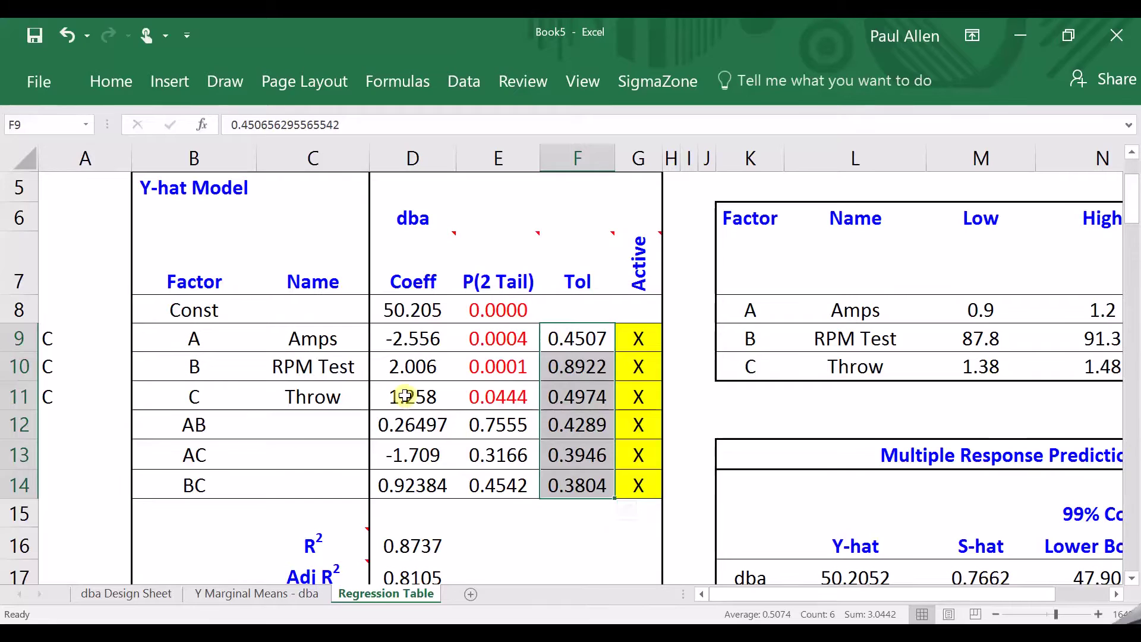
left_click(403, 338)
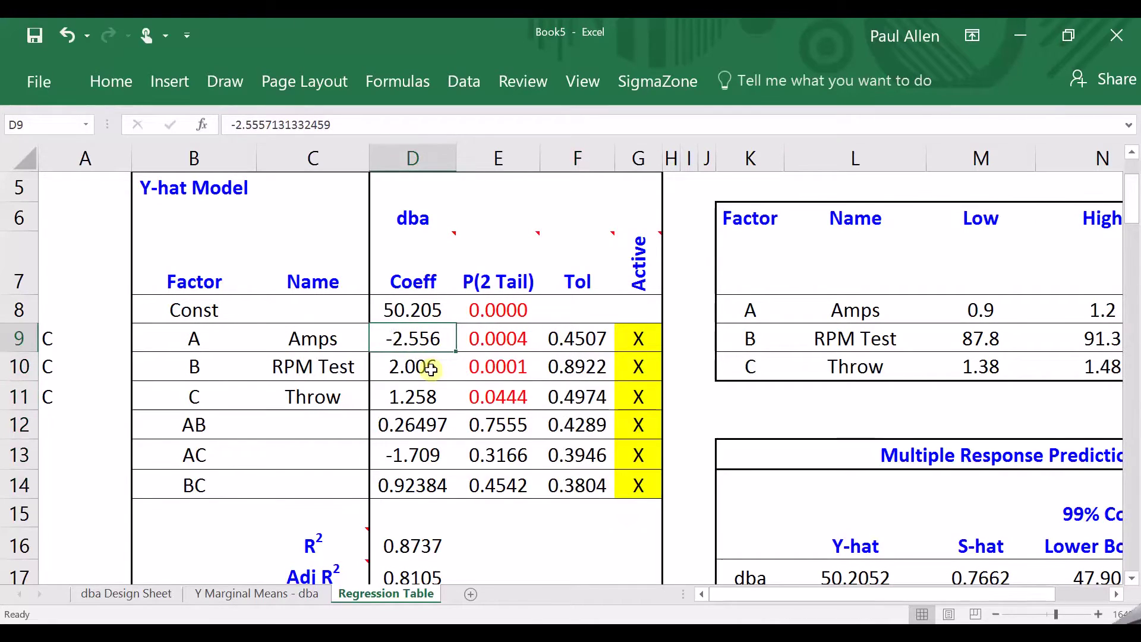
left_click(565, 340)
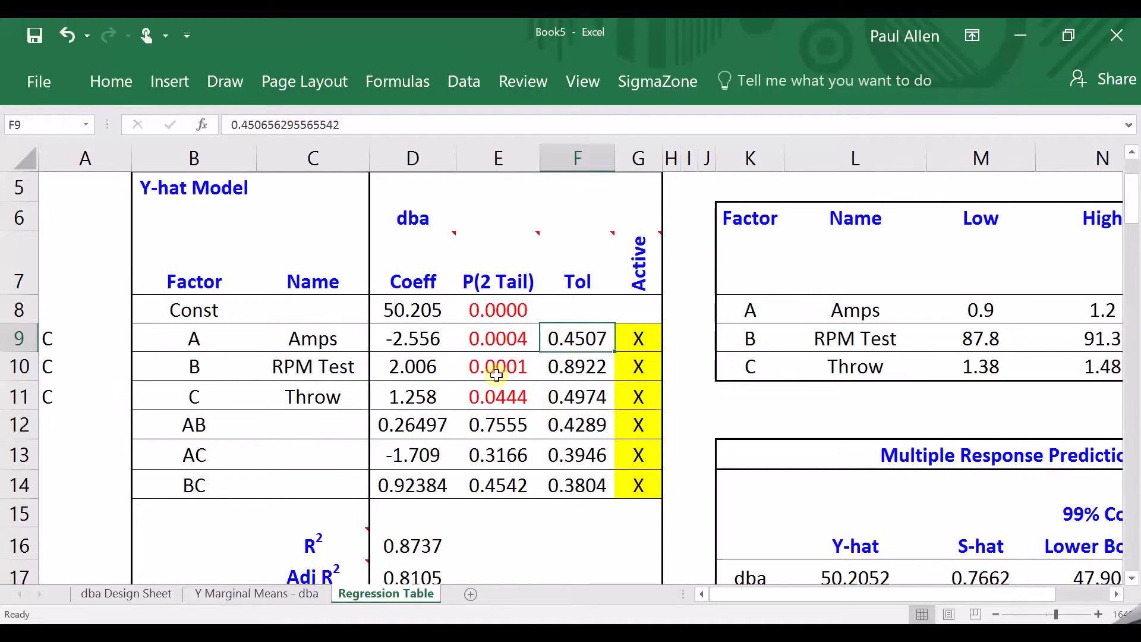
left_click(441, 365)
double_click(441, 365)
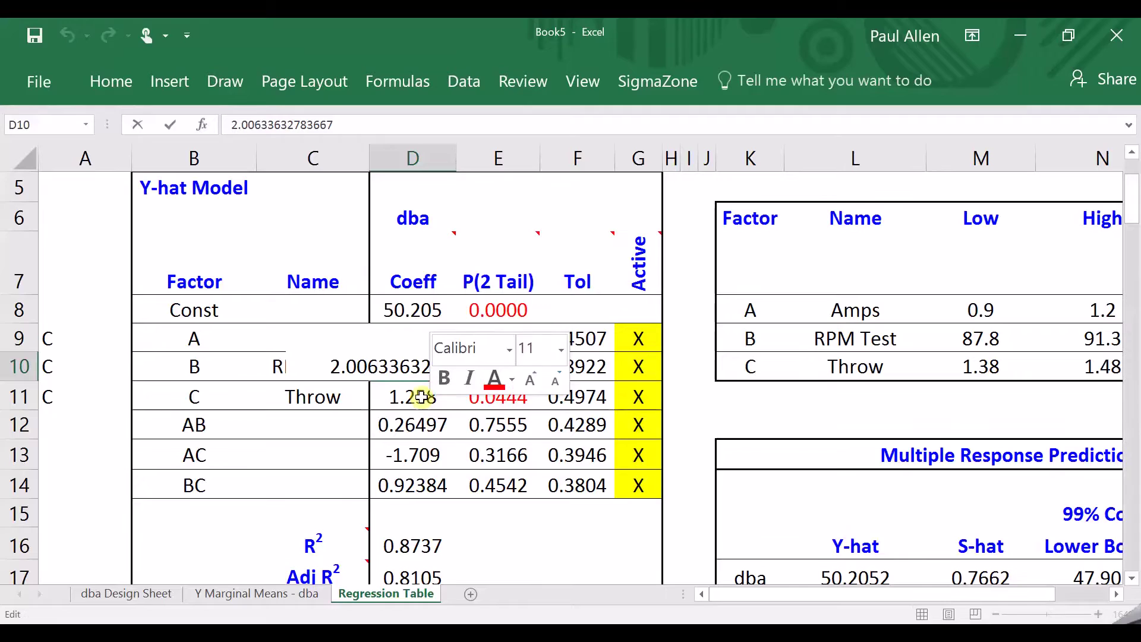
left_click(422, 397)
left_click_drag(416, 364, 422, 482)
left_click(424, 338)
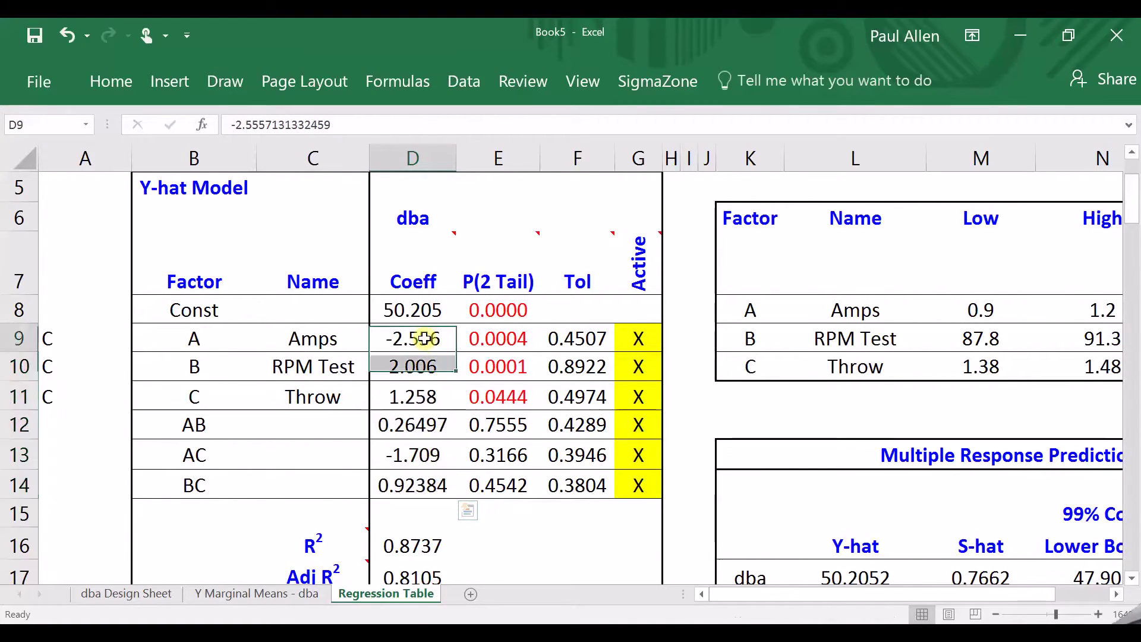
key("Right")
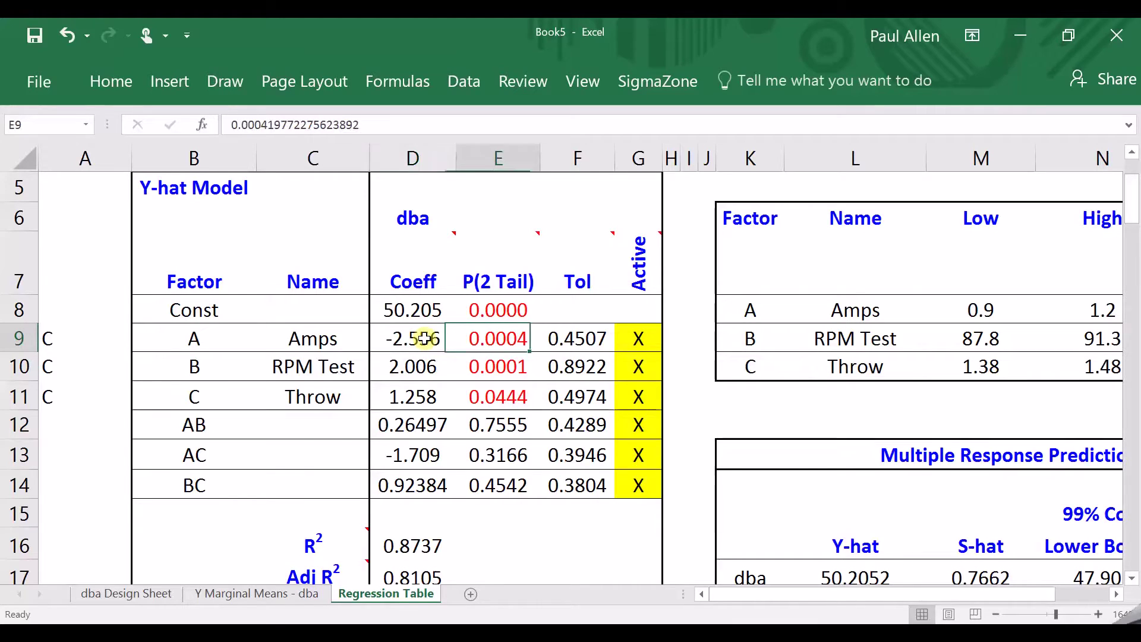
key("Right")
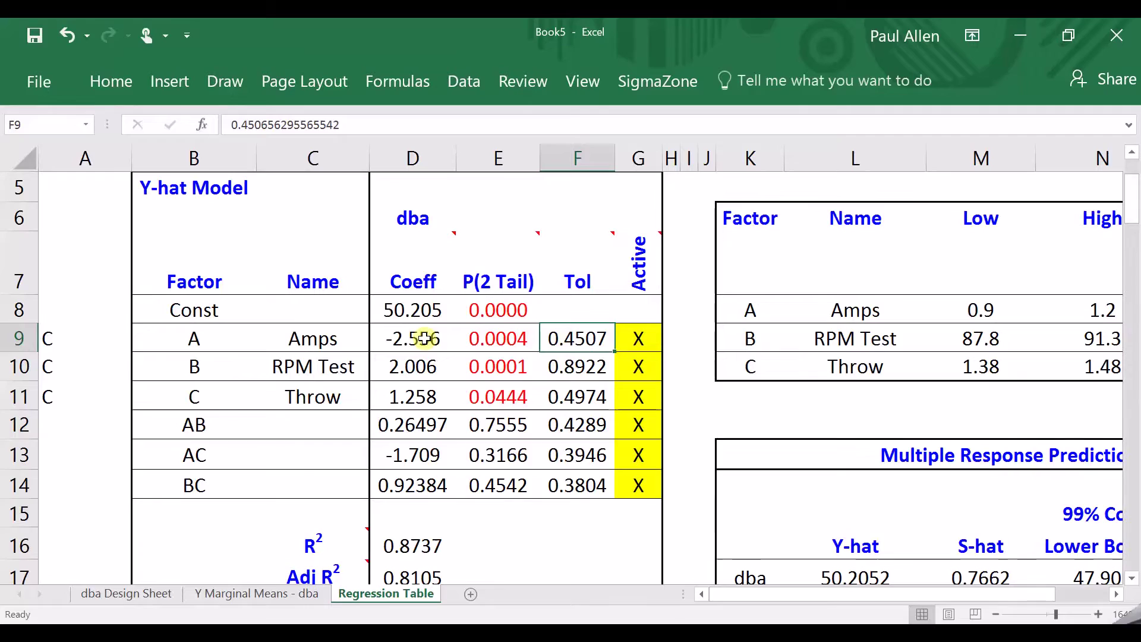
key("Left")
key("Left")
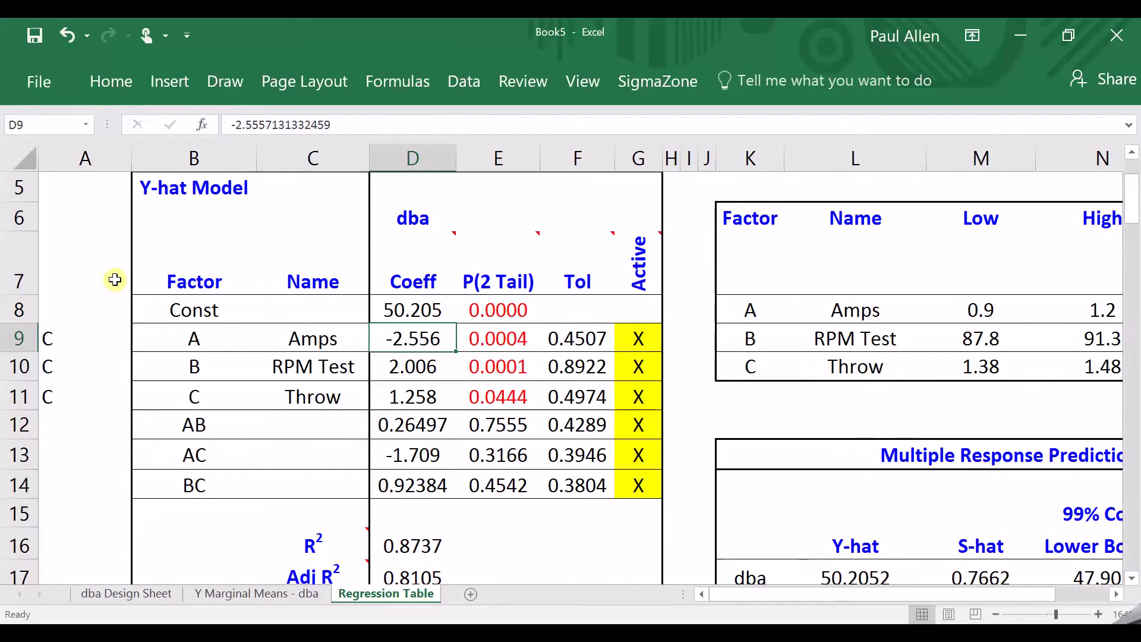
key("Down")
key("Right")
key("Right")
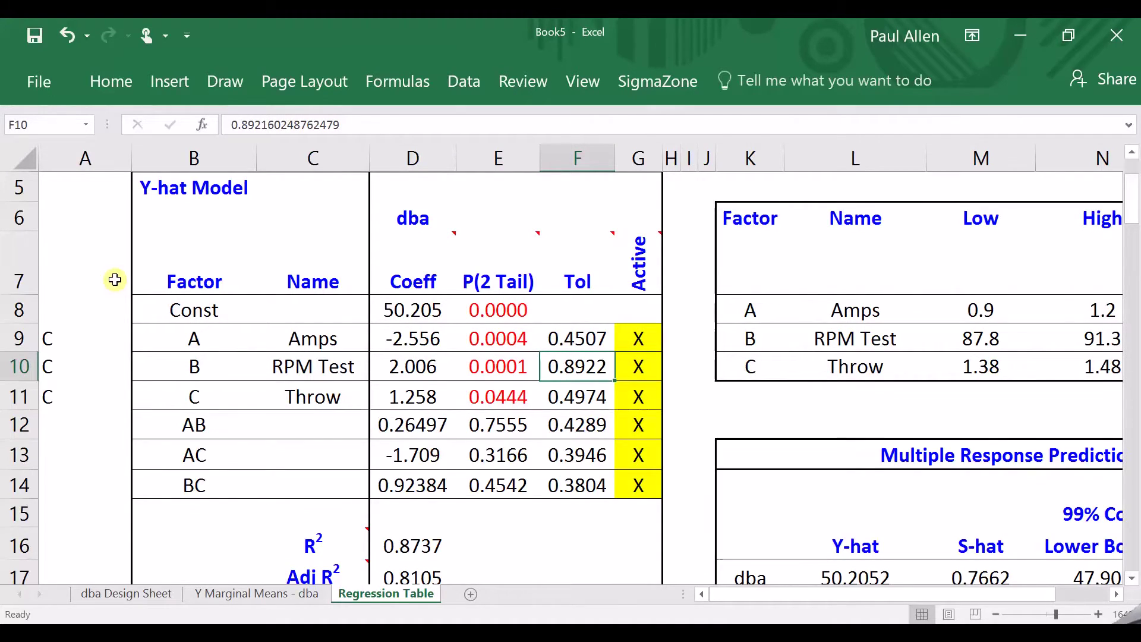
key("Left")
key("Left")
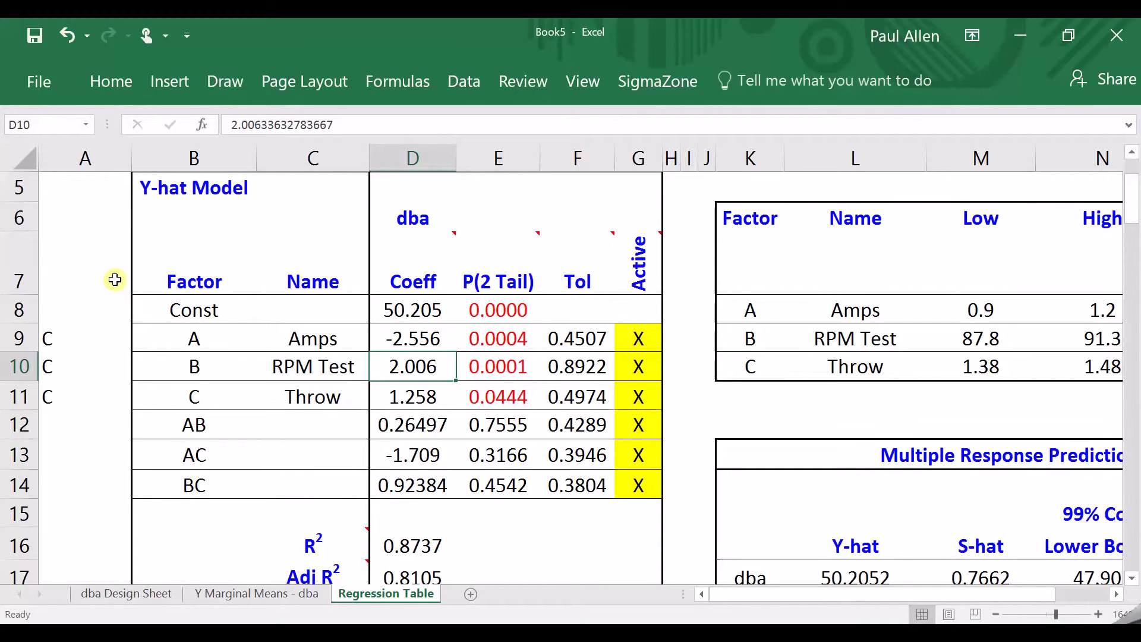
key("Left")
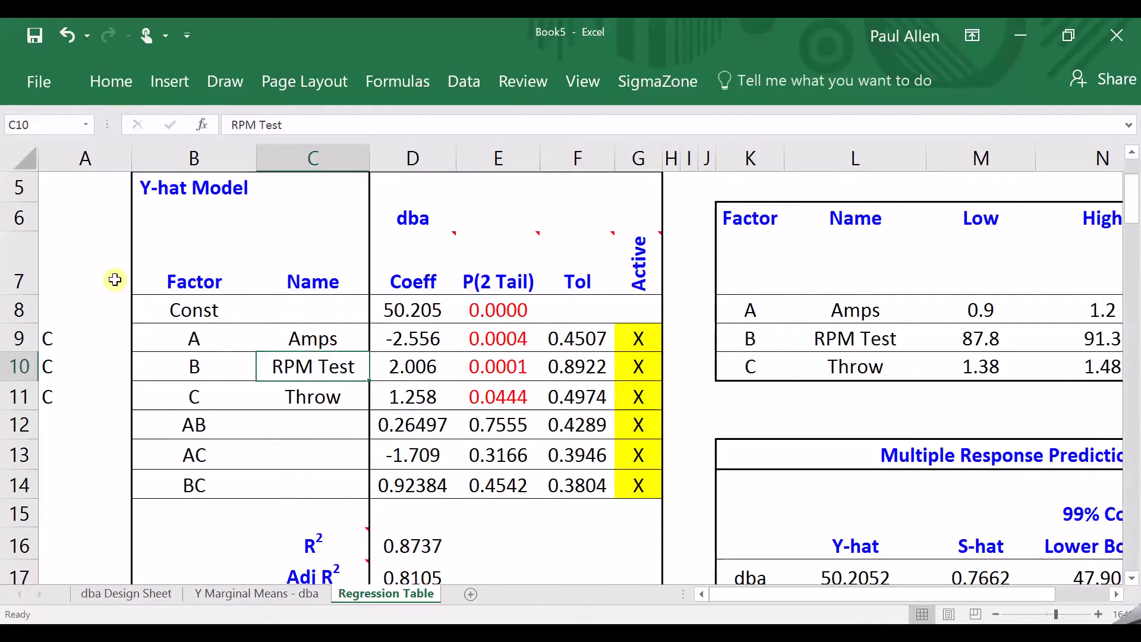
key("Right")
key("Right")
key("Right")
key("Down")
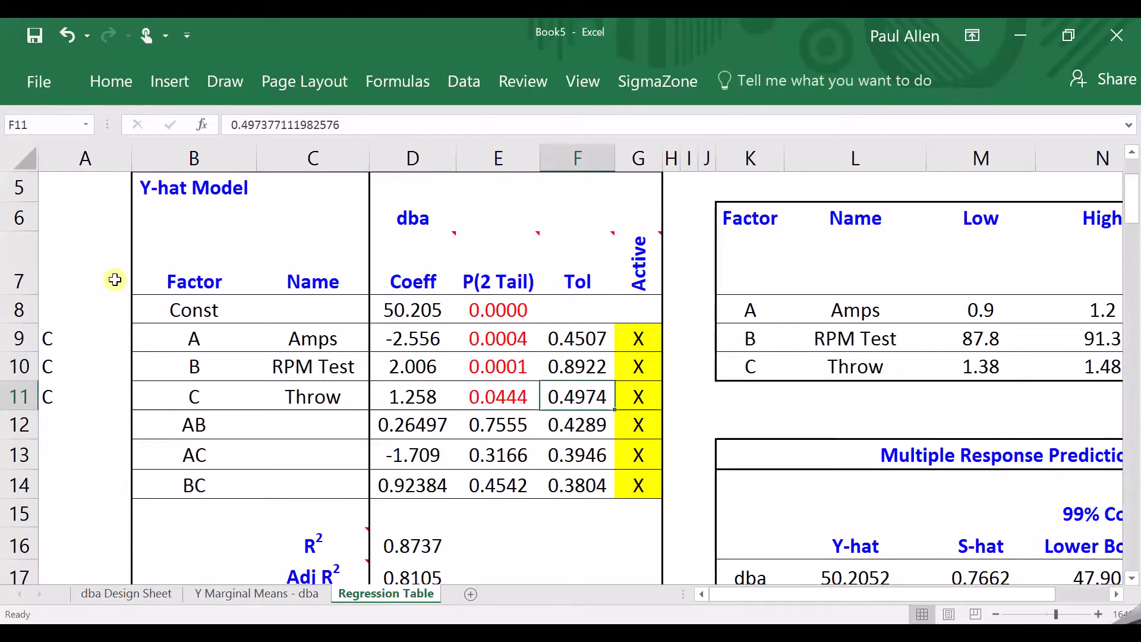
key("Down")
key("Down")
key("Down")
key("Up")
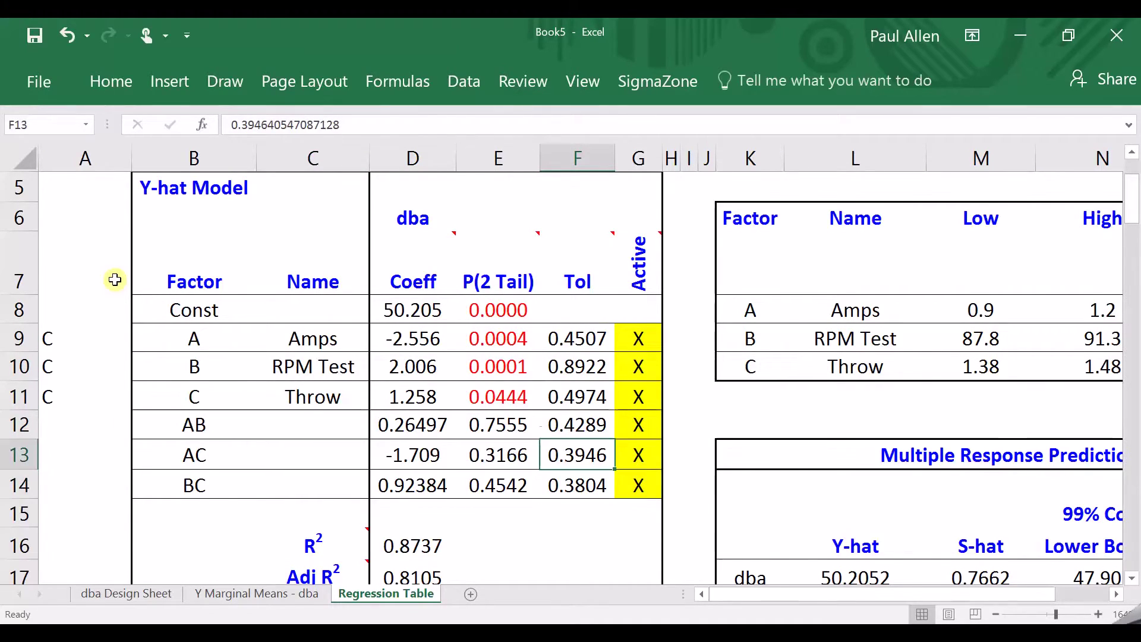
key("Up")
key("Up")
key("Up")
key("Up")
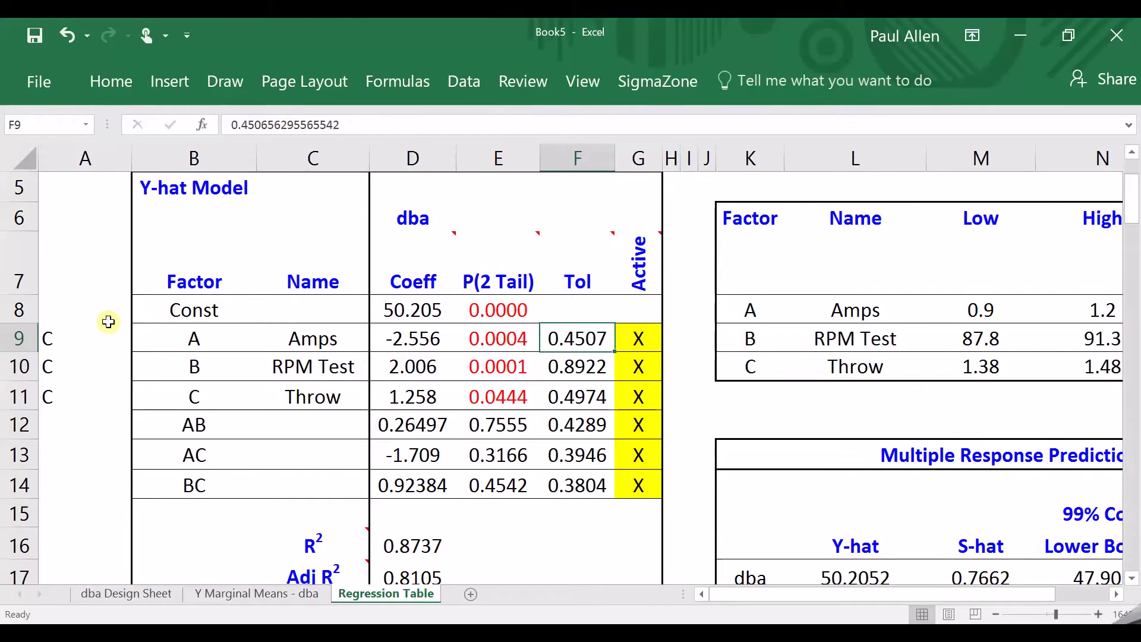
Step: Remove the AB interaction from the active terms and rerun the regression
left_click(638, 429)
key("Delete")
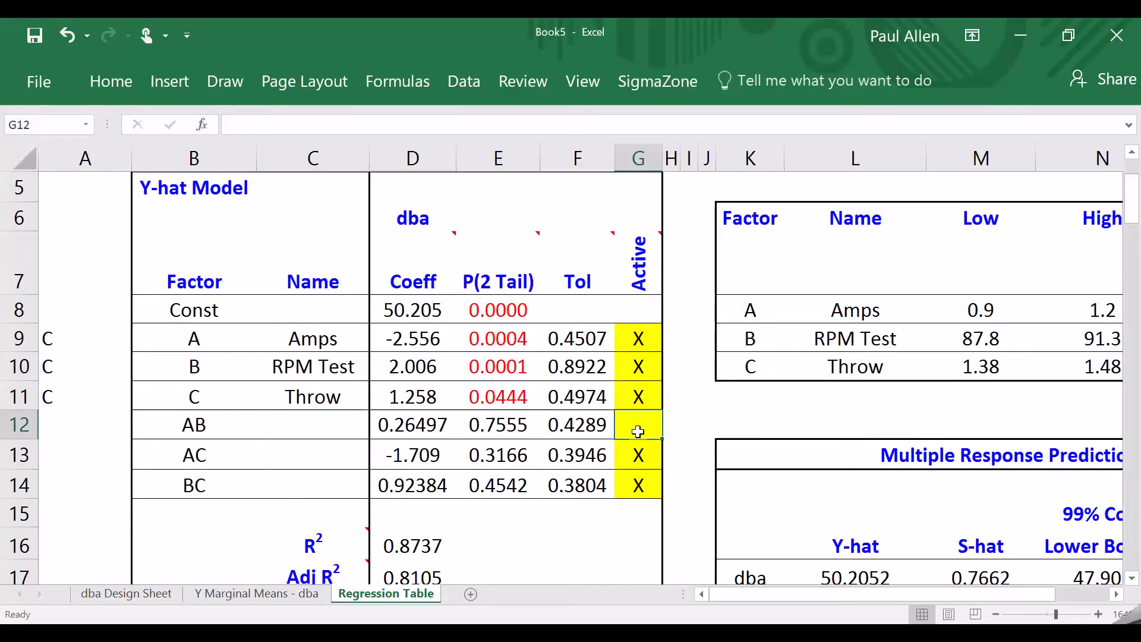
left_click(632, 80)
left_click(276, 164)
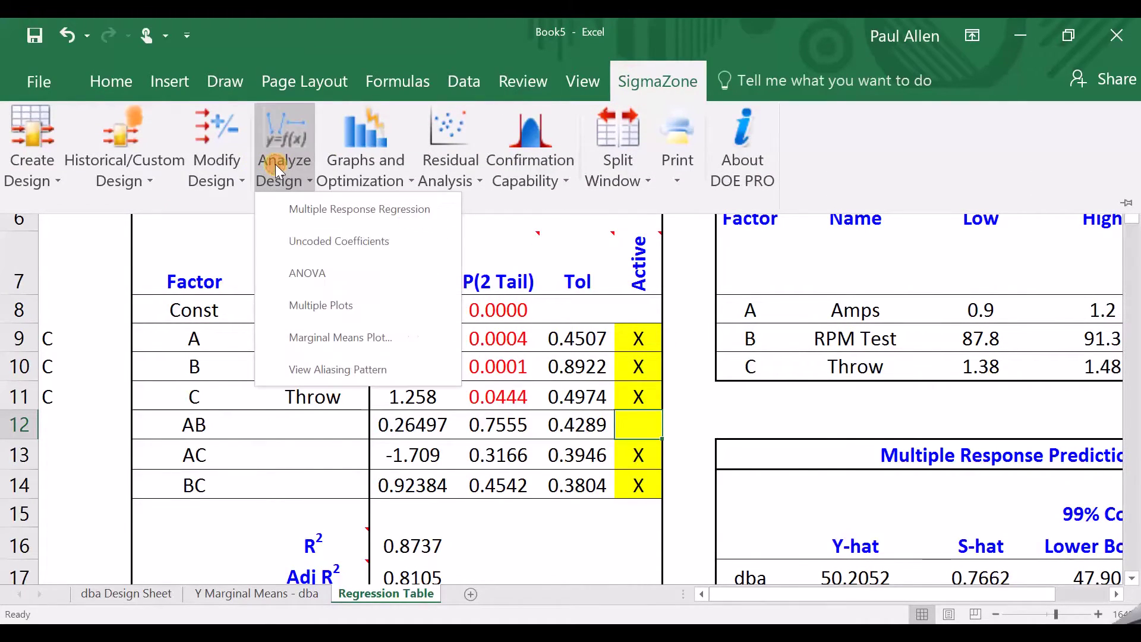
left_click(324, 208)
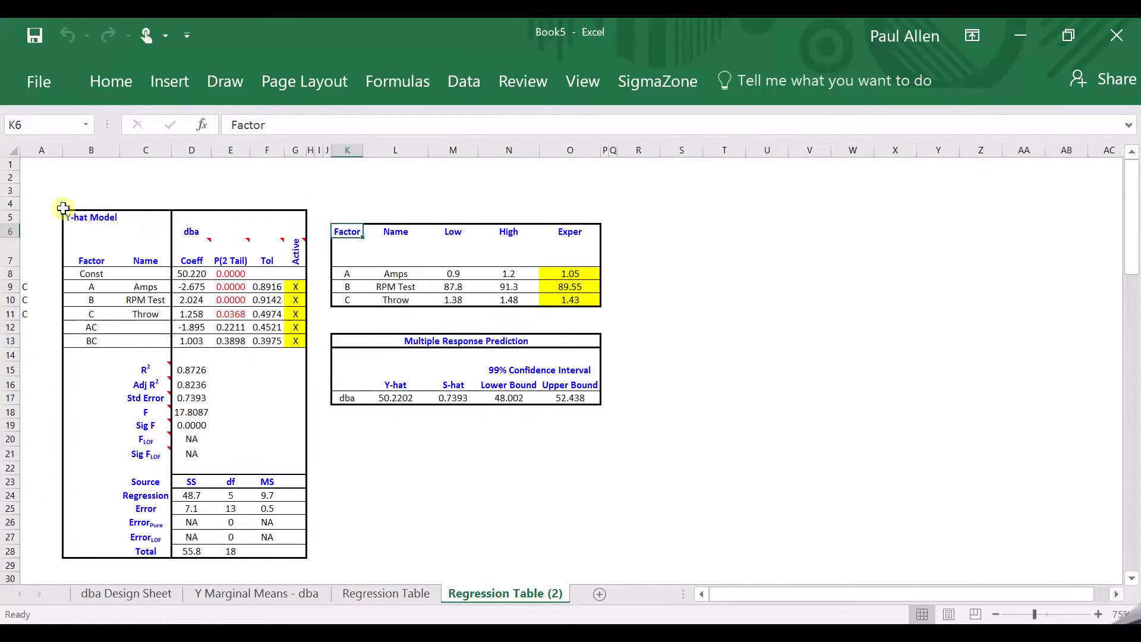
Step: Zoom into Regression Table (2) and check the Amps tolerance value
left_click_drag(64, 208, 331, 403)
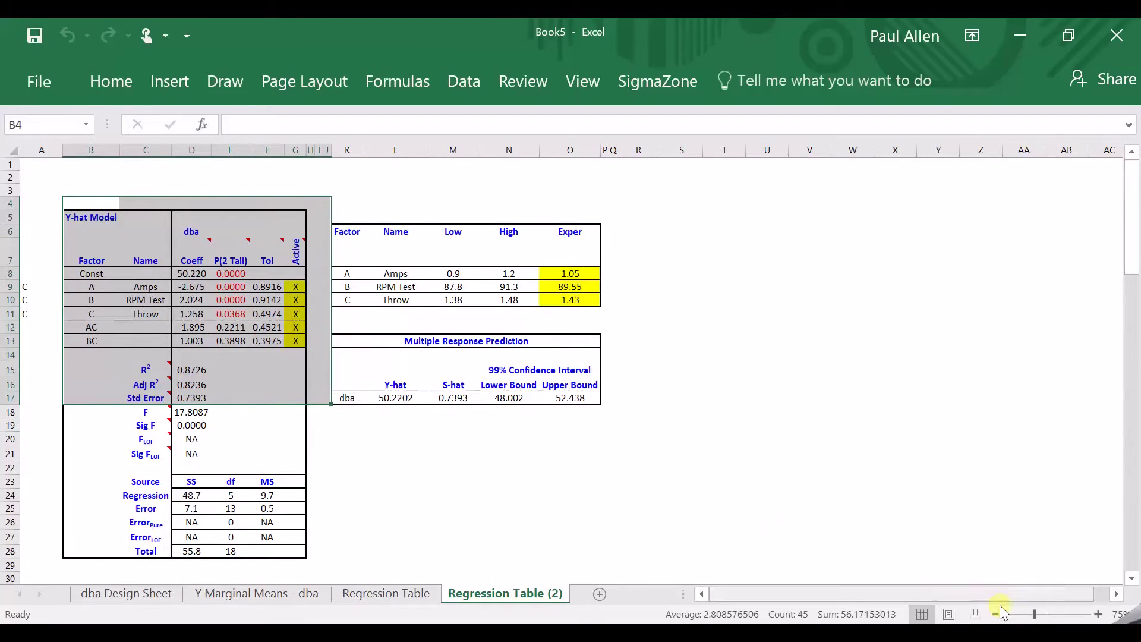
left_click(1055, 615)
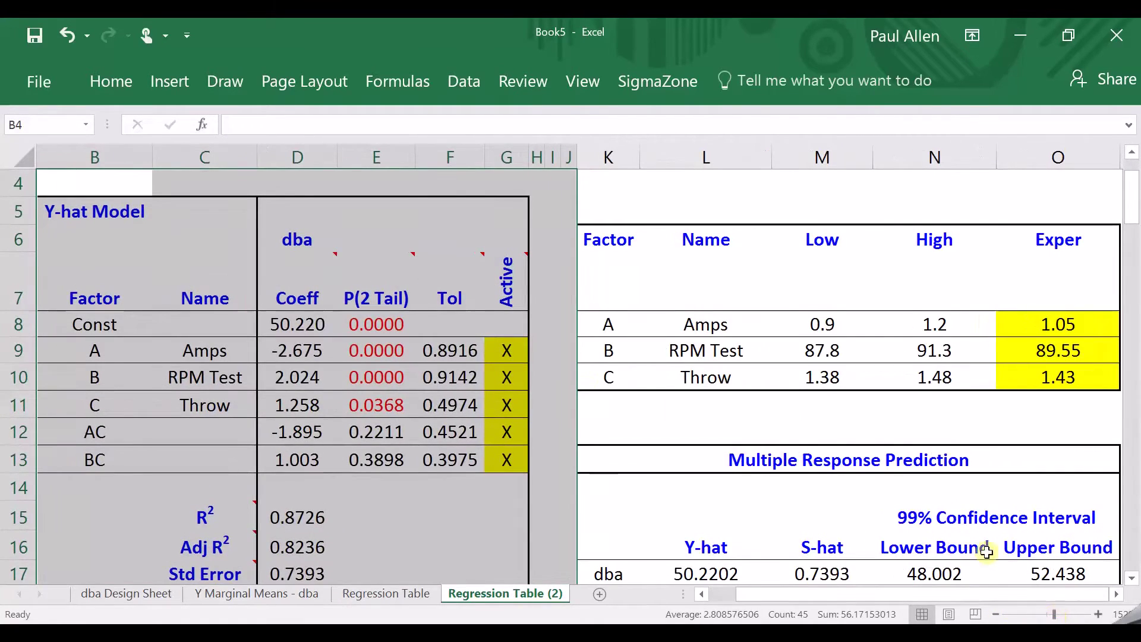
left_click(828, 429)
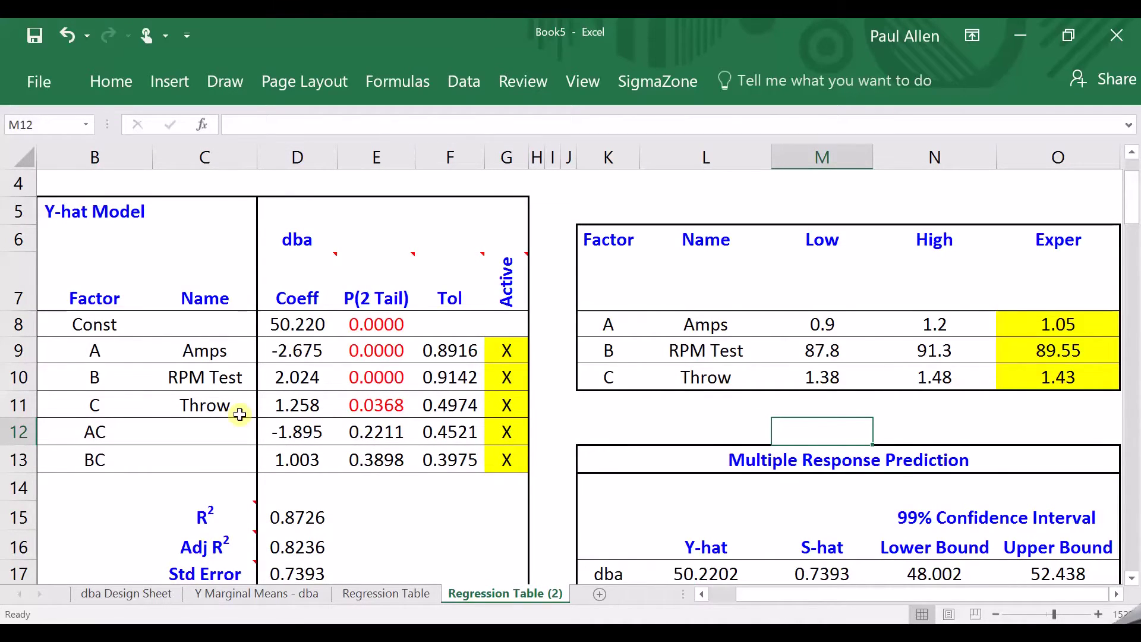
left_click(440, 351)
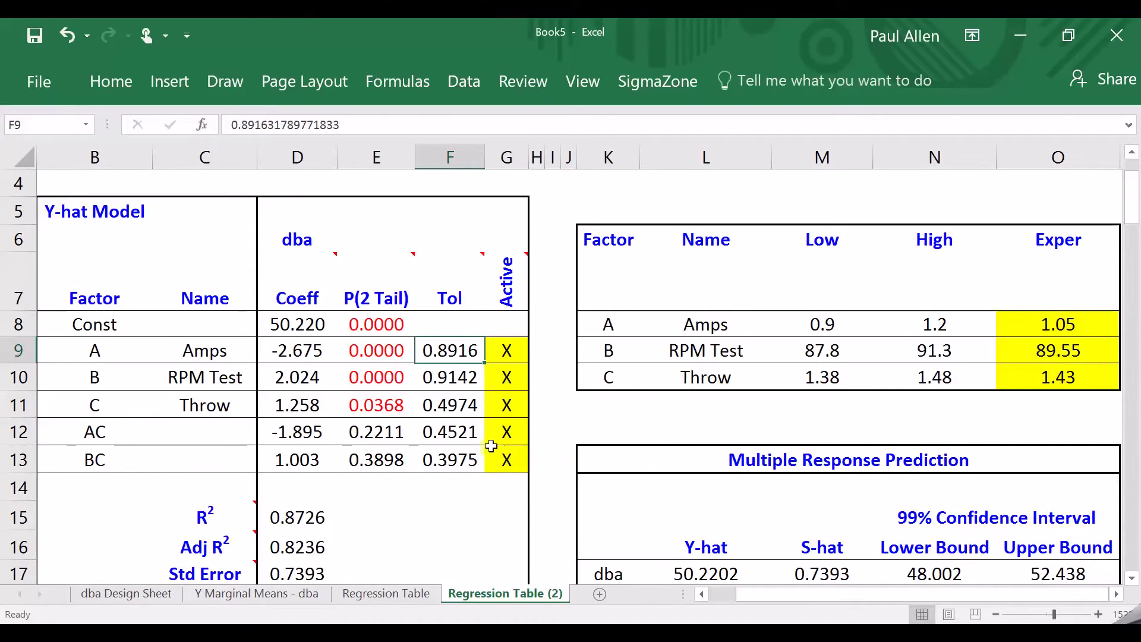
Step: Drop the BC term and rerun the multiple response regression
left_click(507, 458)
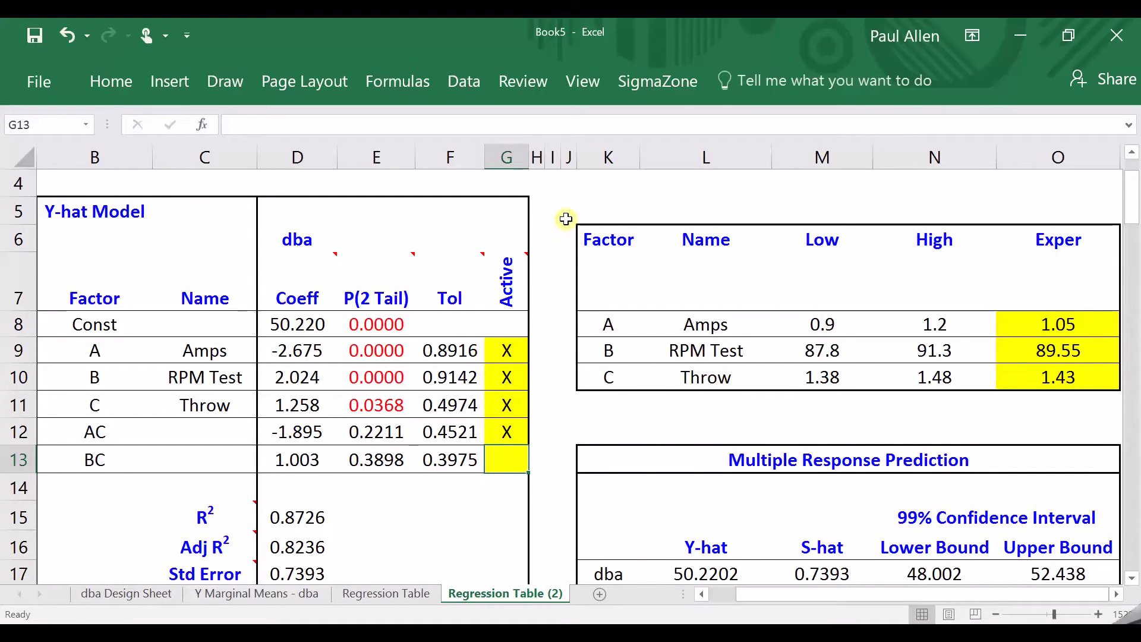
left_click(650, 74)
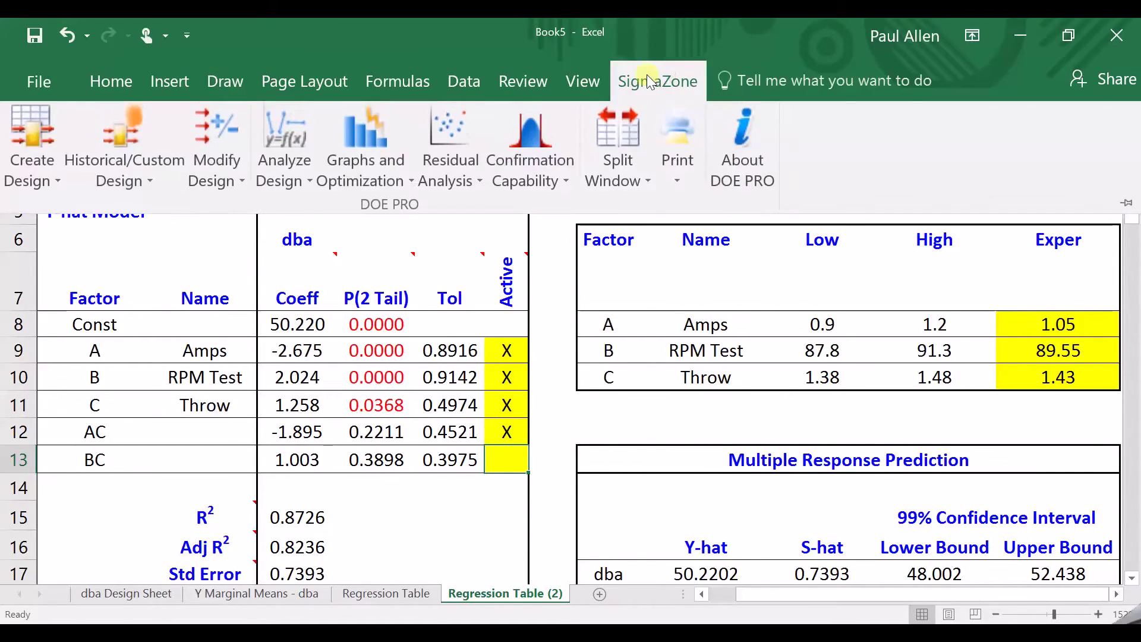
left_click(262, 156)
left_click(291, 213)
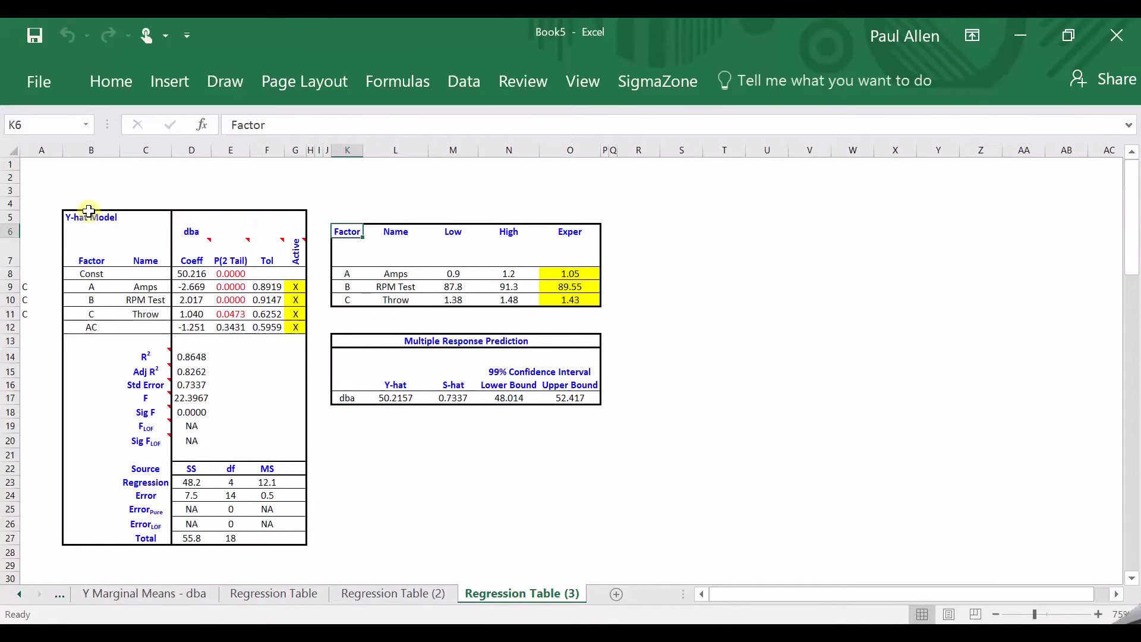
Step: Zoom into Regression Table (3) and check Throw's P value and tolerance
left_click_drag(73, 214, 309, 410)
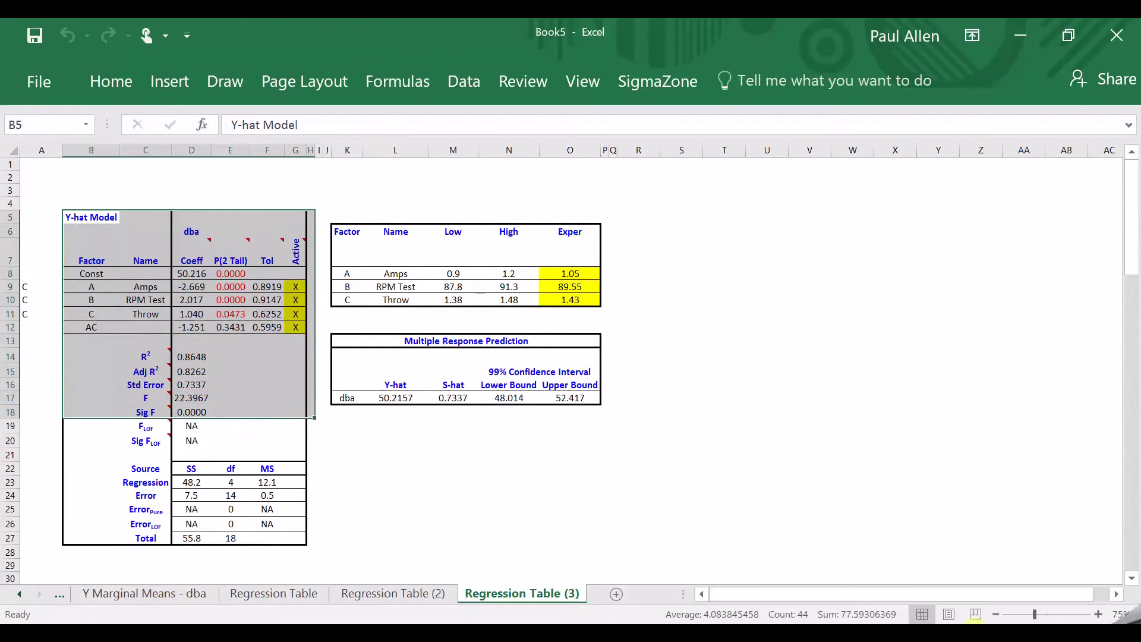
left_click_drag(1052, 613, 1055, 614)
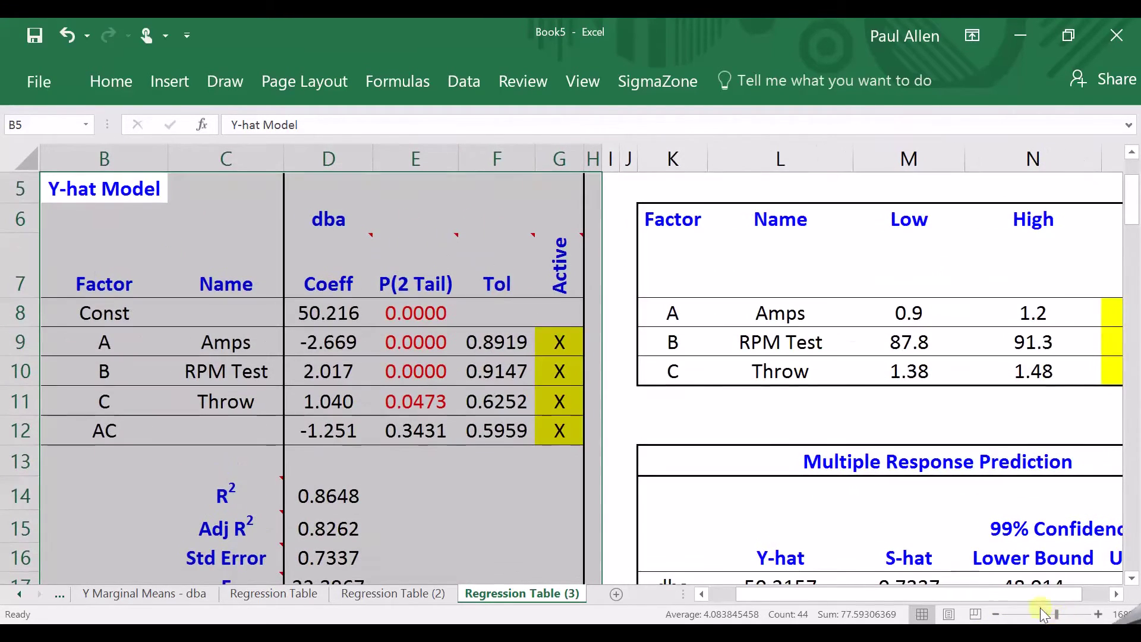
left_click(908, 557)
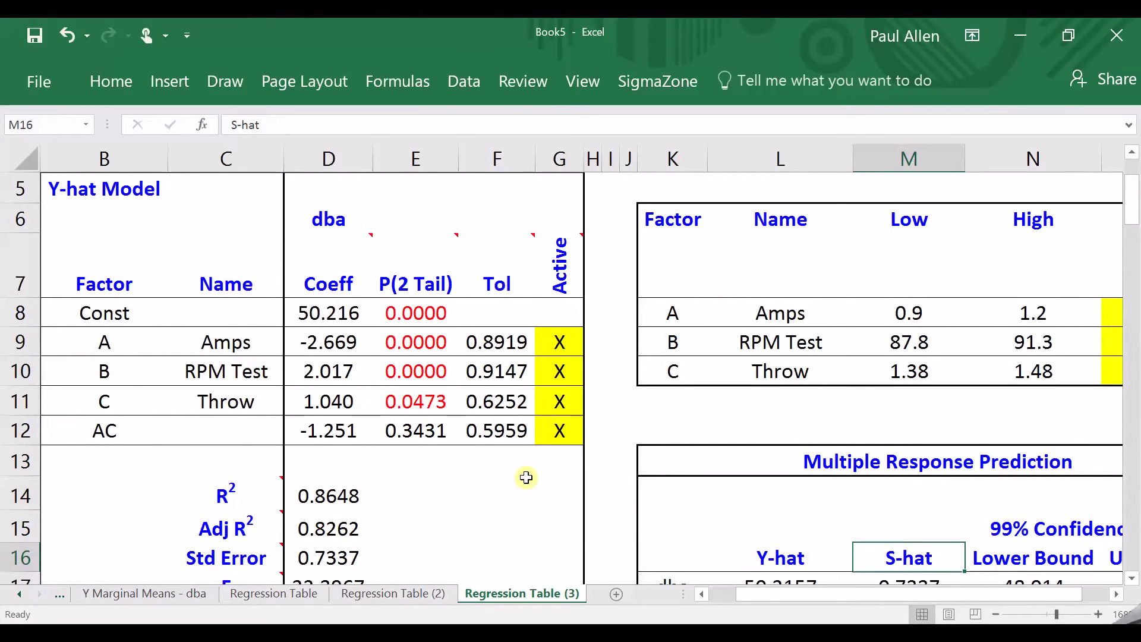
left_click(259, 401)
left_click(416, 402)
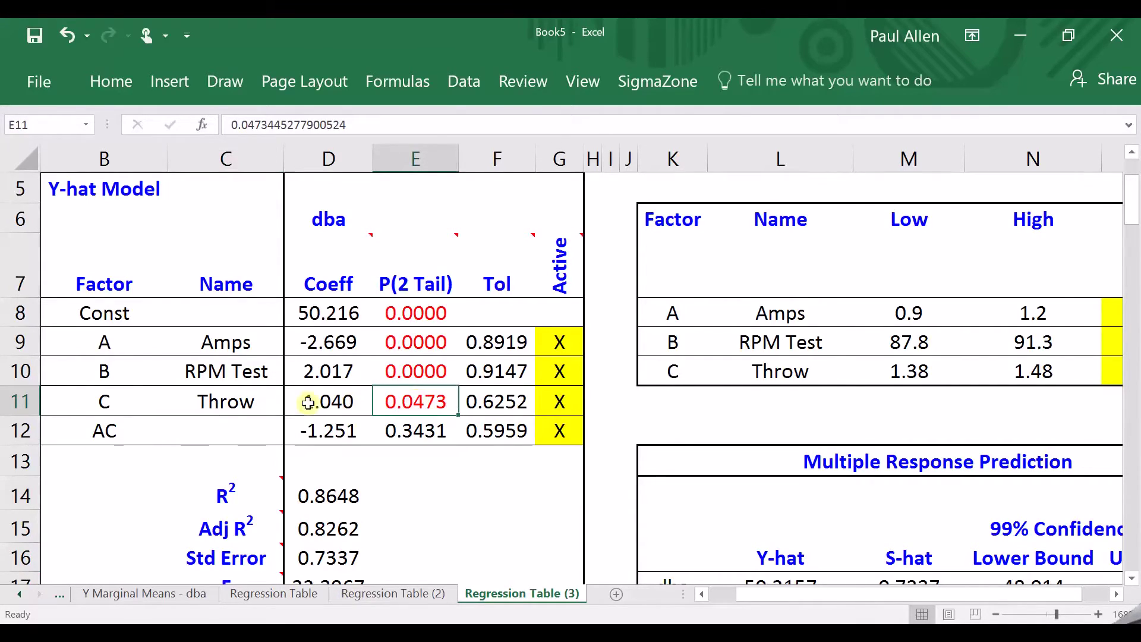
left_click(267, 403)
left_click(482, 408)
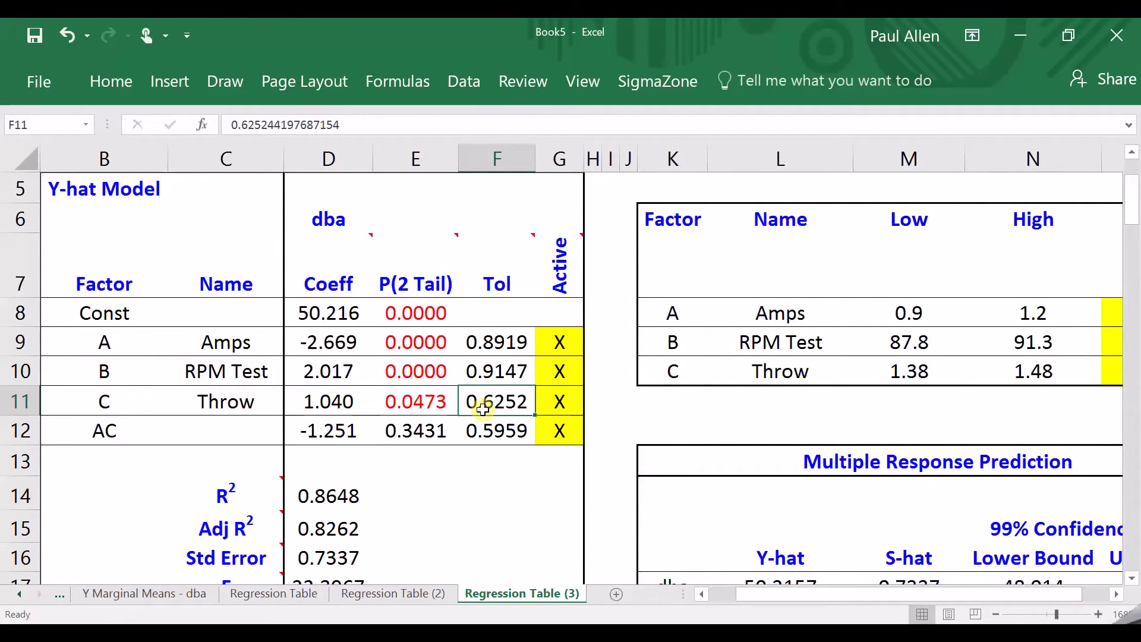
Step: Drop the AC term and rerun the regression with only A, B, C
left_click(556, 432)
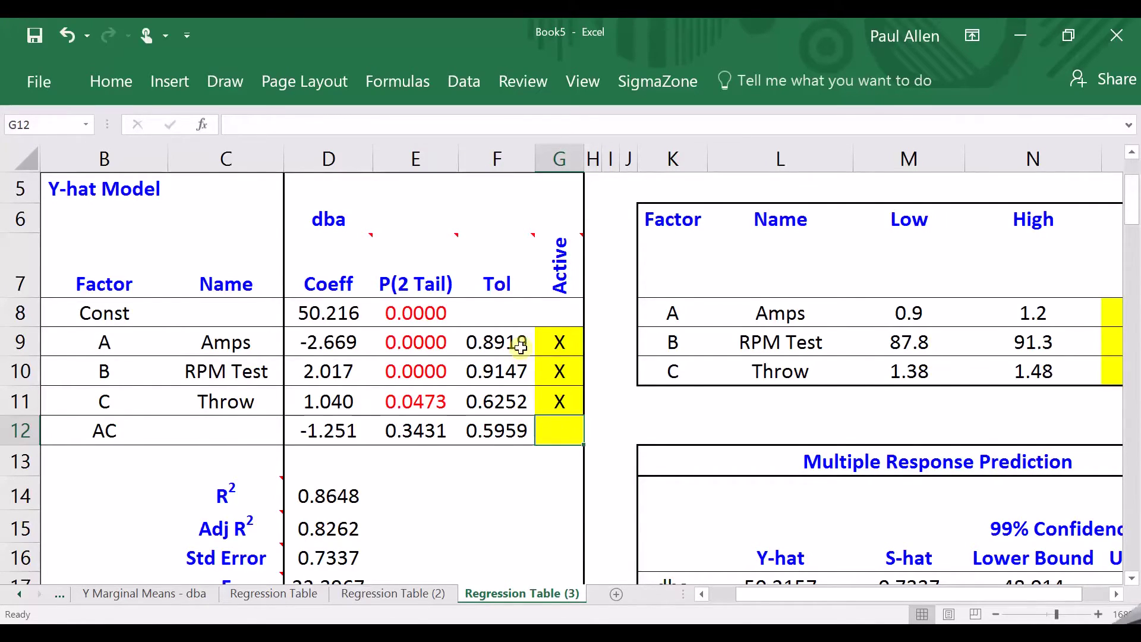
left_click(647, 89)
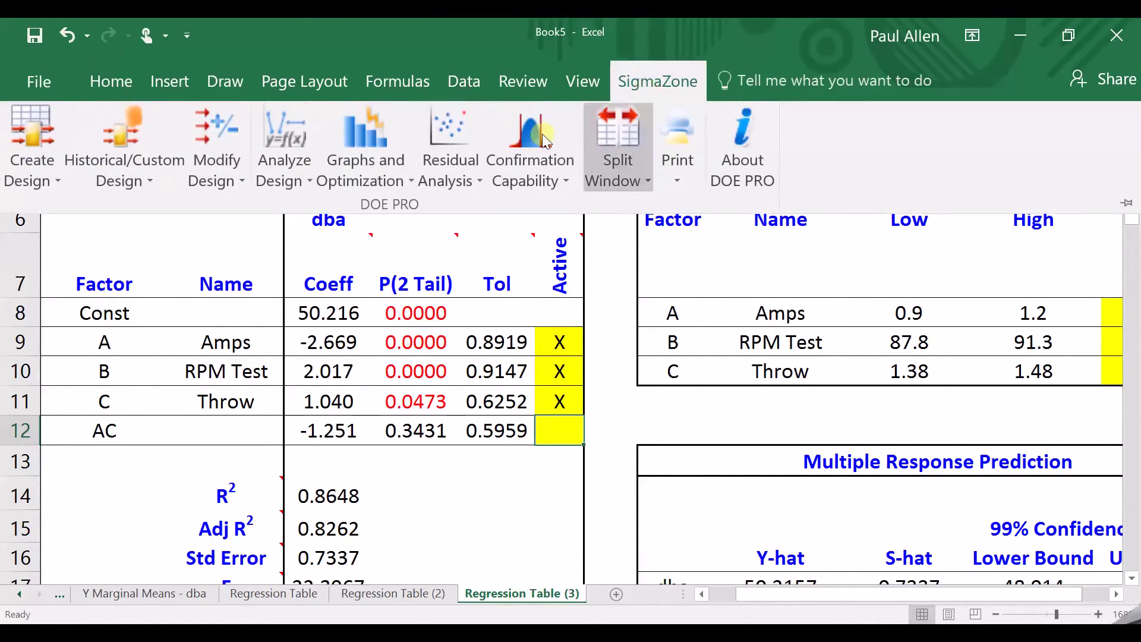
left_click(281, 173)
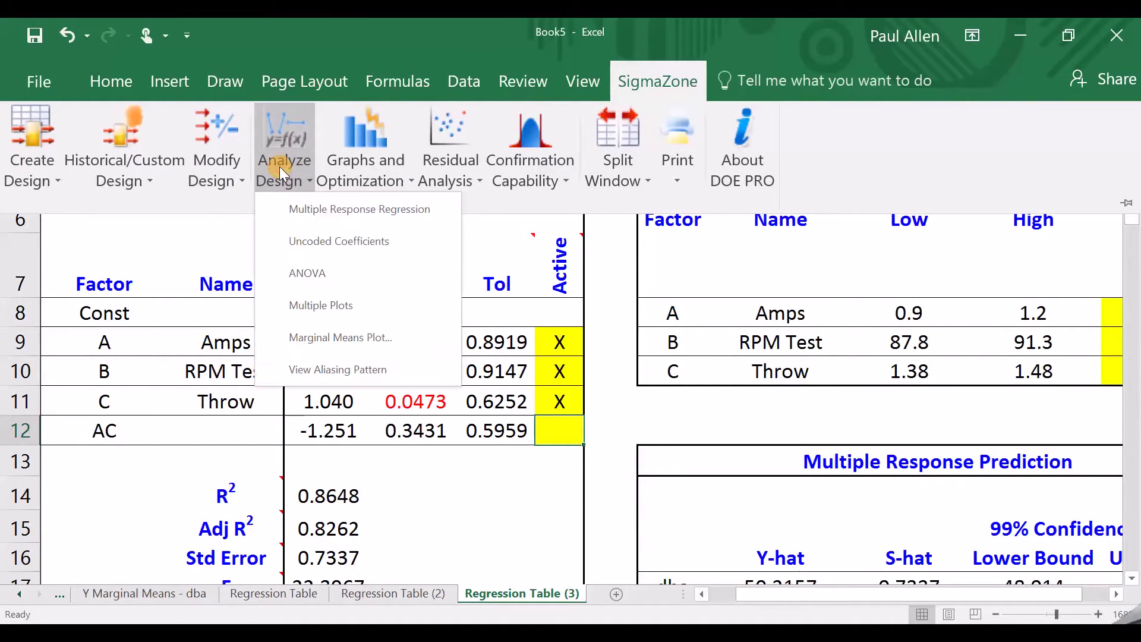
left_click(302, 205)
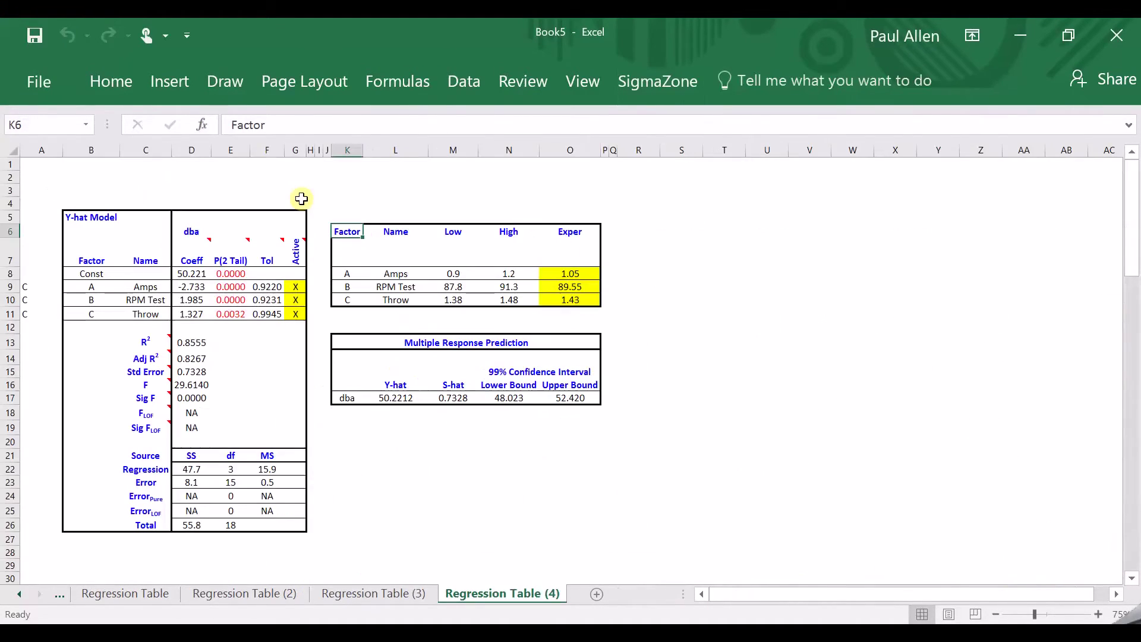
Step: Zoom into Regression Table (4) and check the P value for Amps
left_click_drag(73, 220, 308, 368)
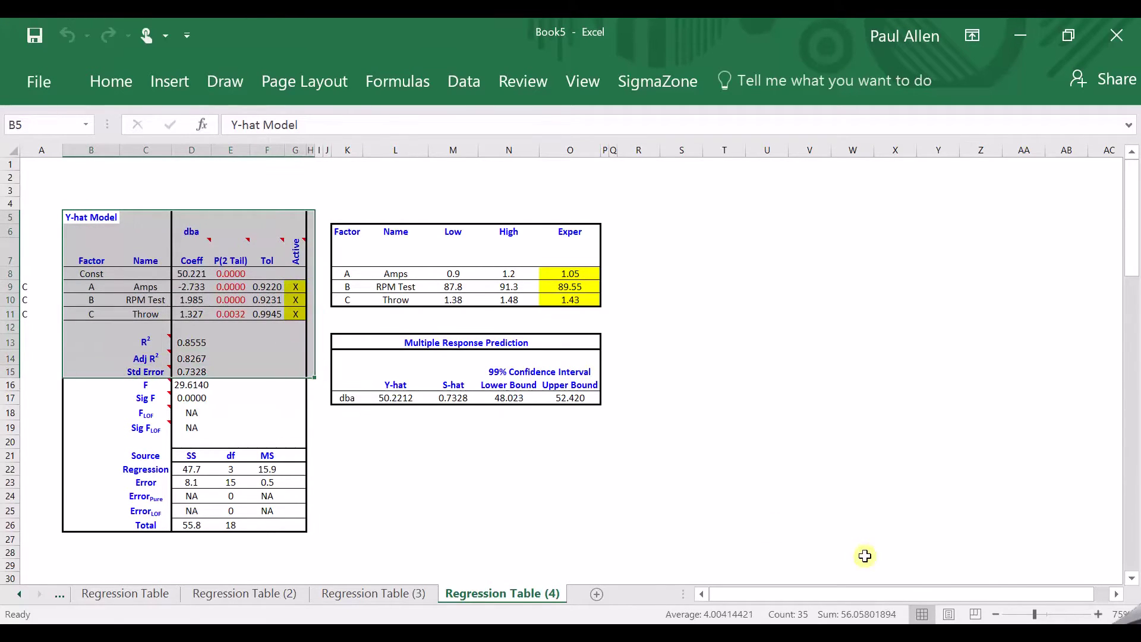
left_click(1050, 615)
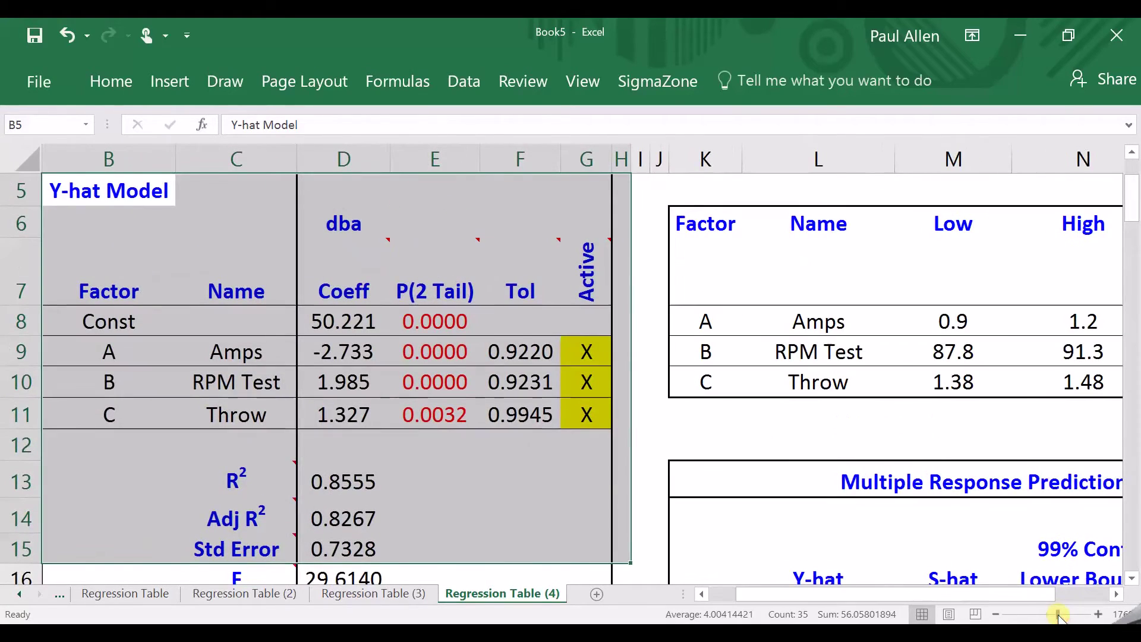
left_click(987, 547)
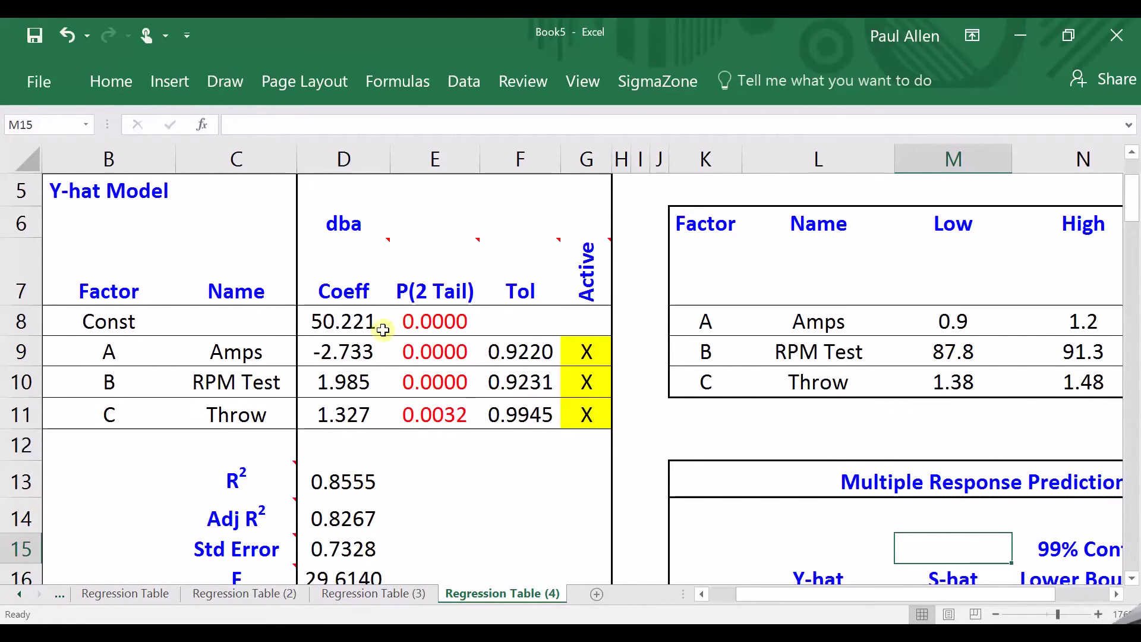
left_click(437, 352)
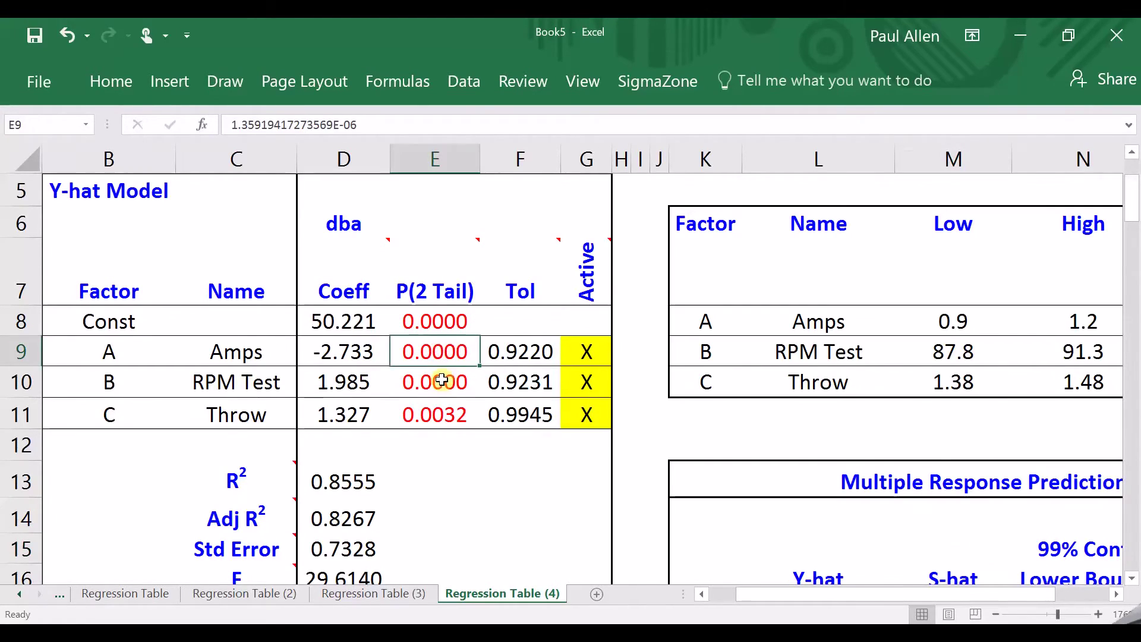
left_click(441, 381)
left_click(443, 413)
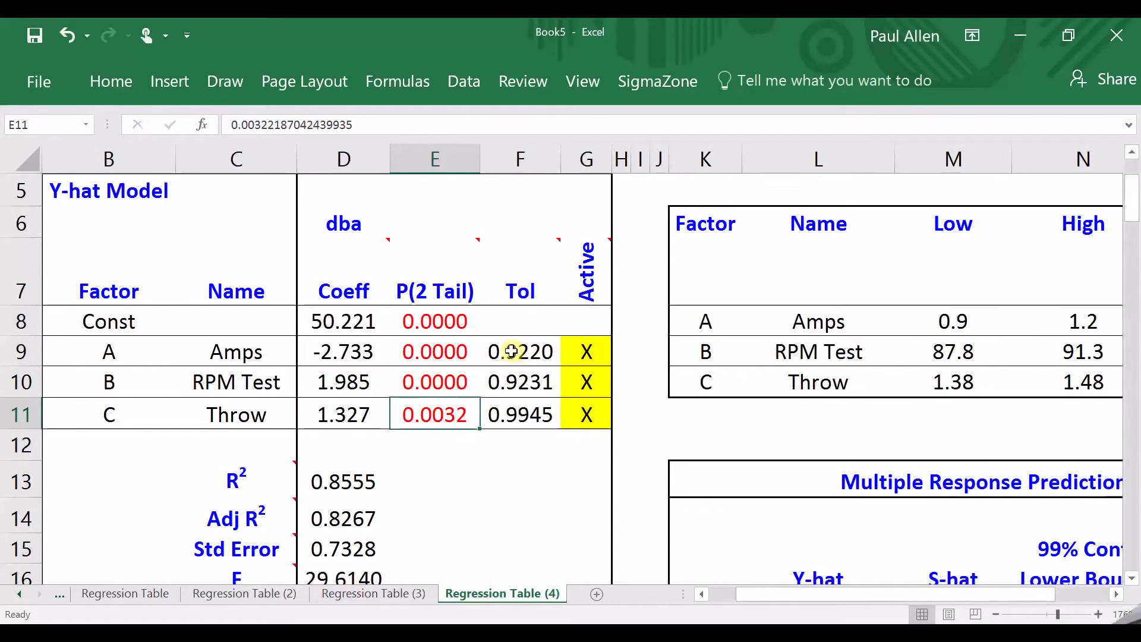
left_click(511, 352)
left_click(517, 379)
left_click(522, 416)
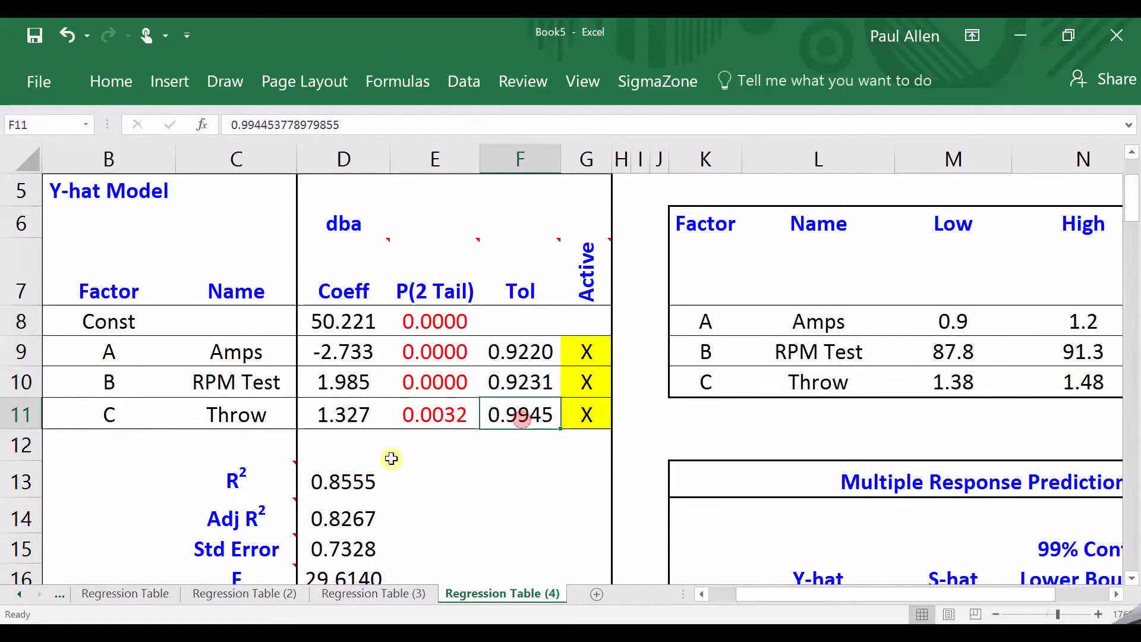
left_click(339, 479)
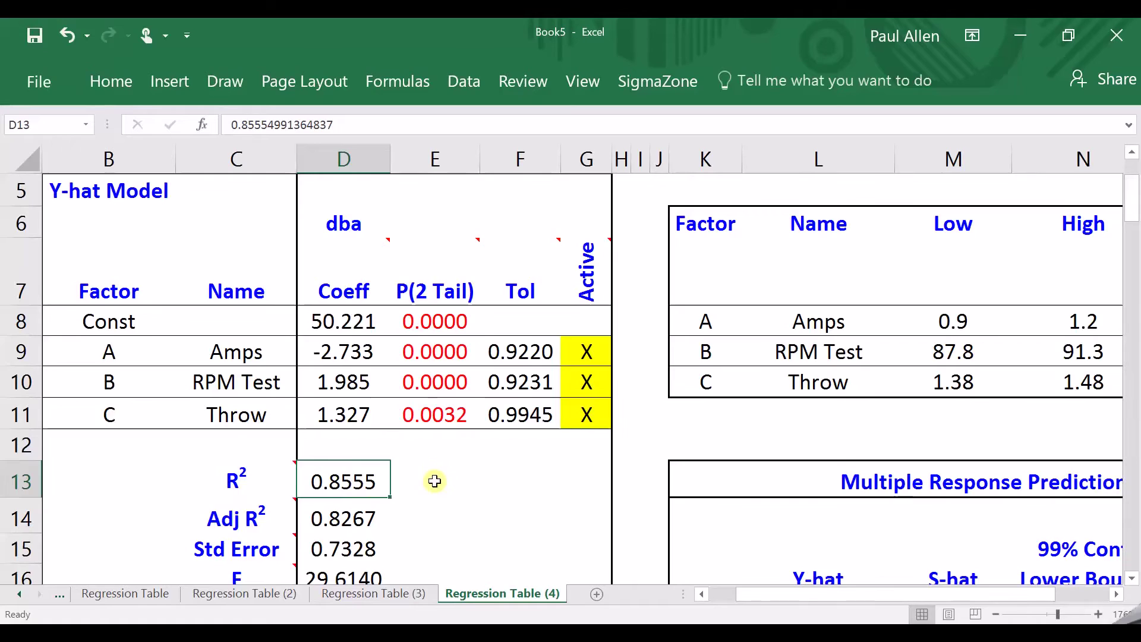
left_click(349, 352)
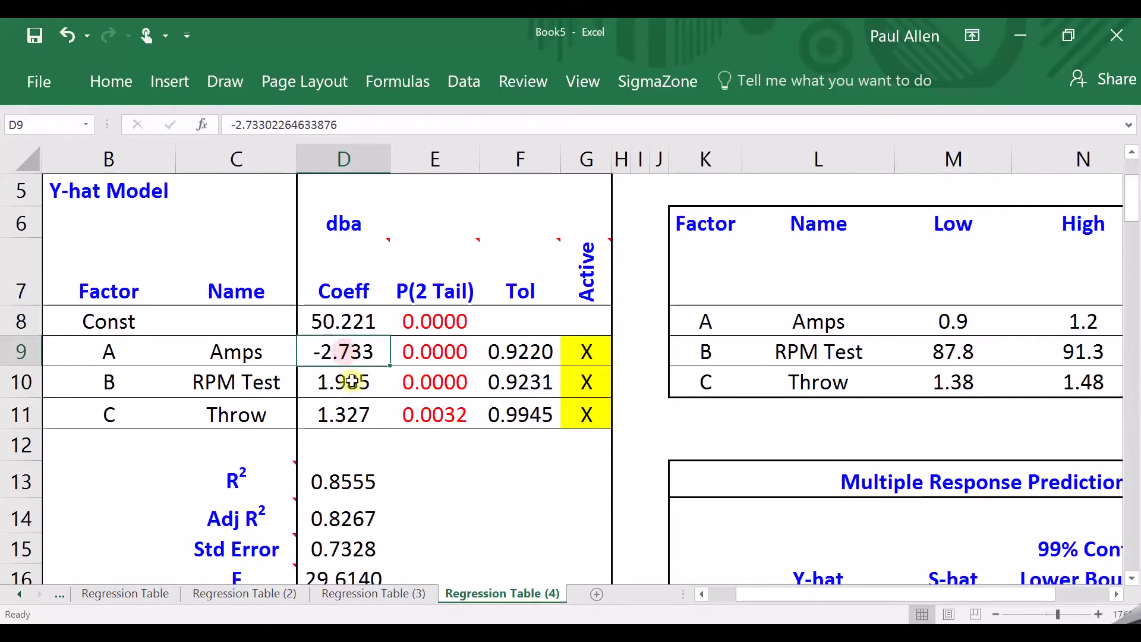
left_click(352, 388)
left_click(352, 414)
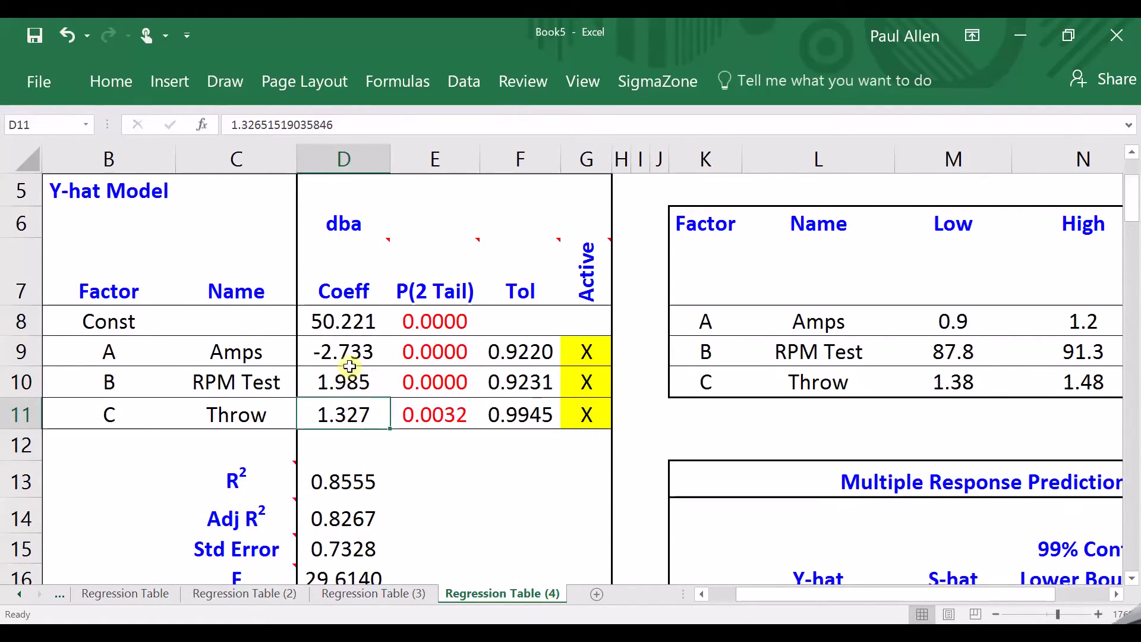
left_click(344, 353)
left_click(349, 380)
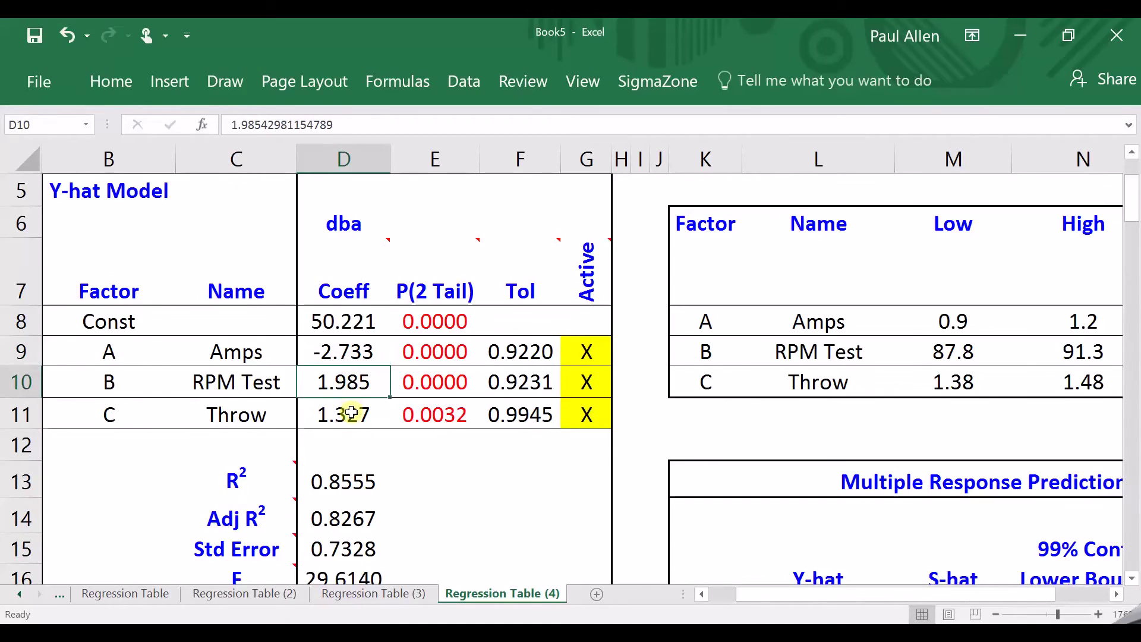
left_click(363, 409)
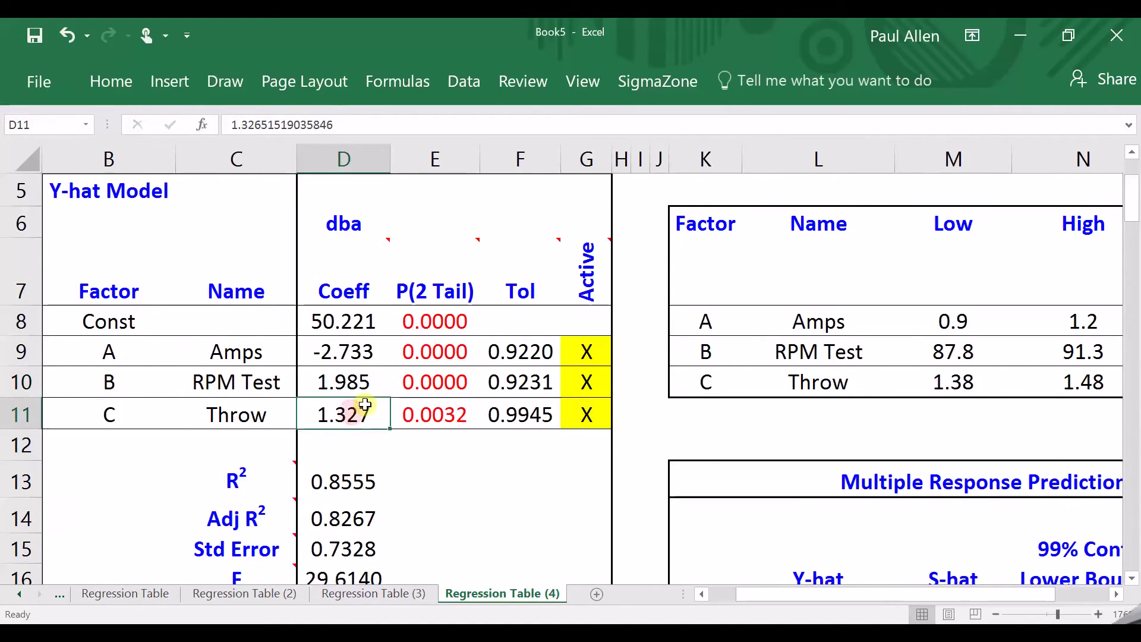
left_click(328, 351)
left_click(331, 378)
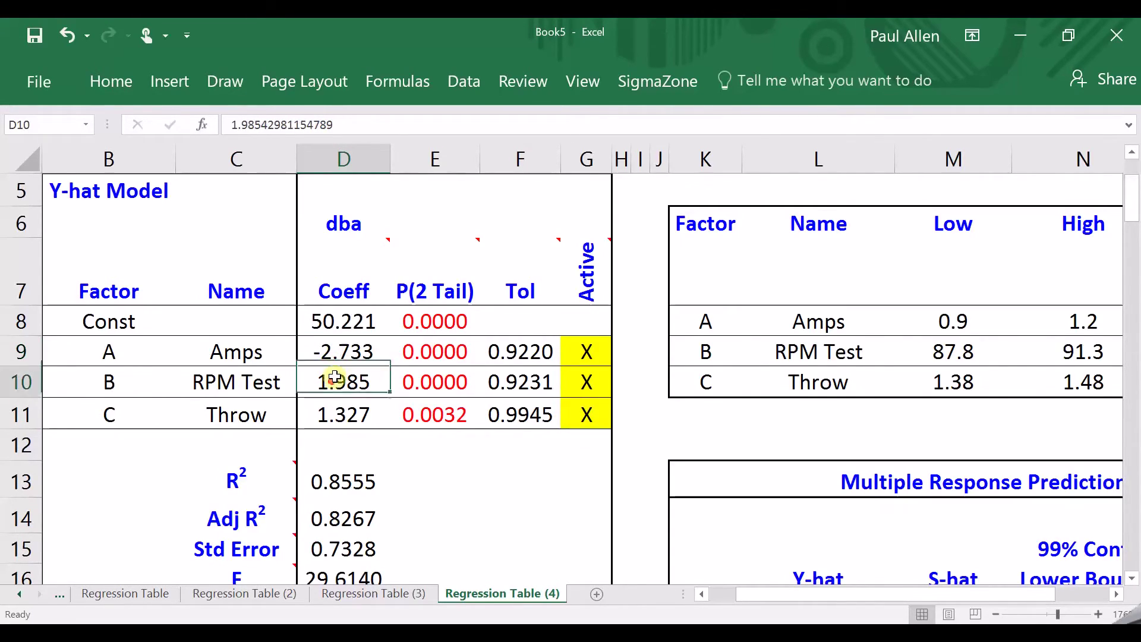
left_click(327, 352)
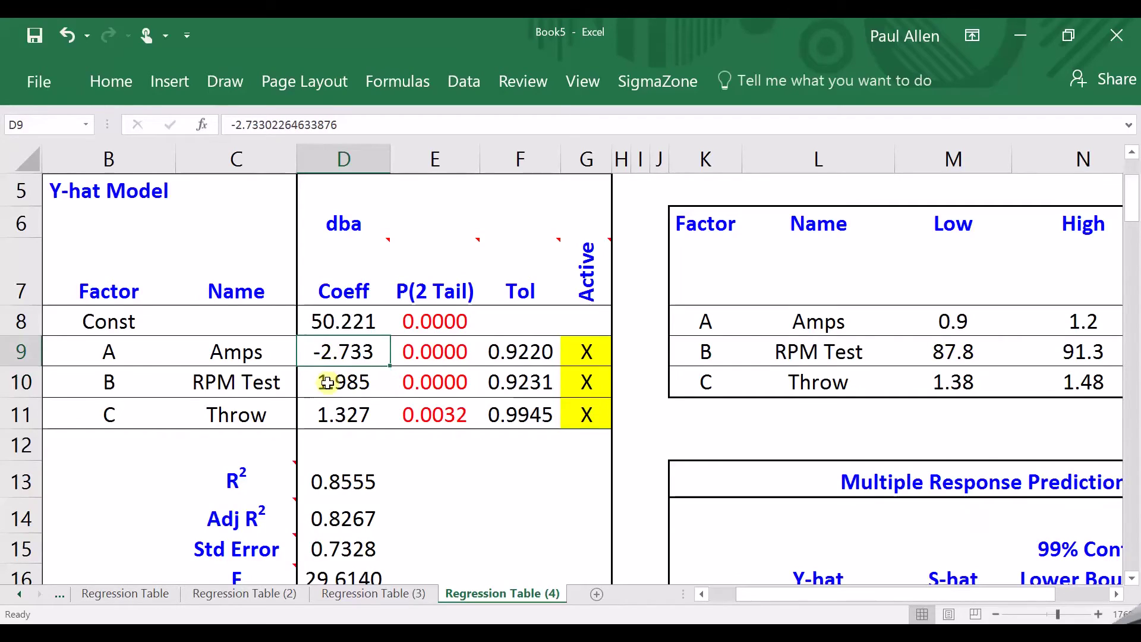
left_click(324, 383)
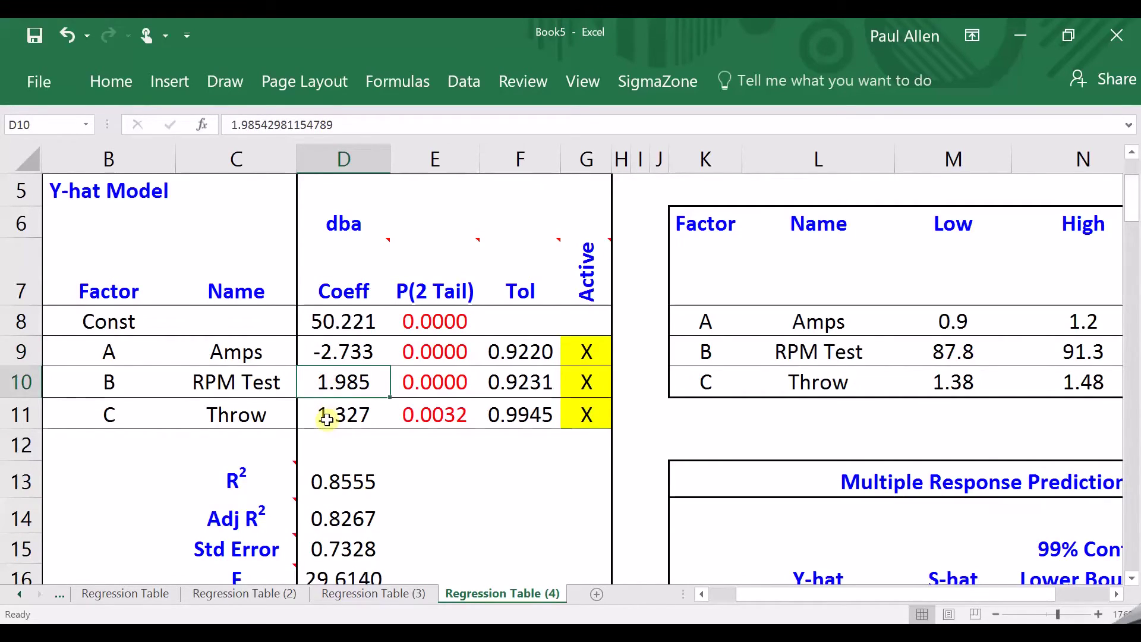
left_click(324, 414)
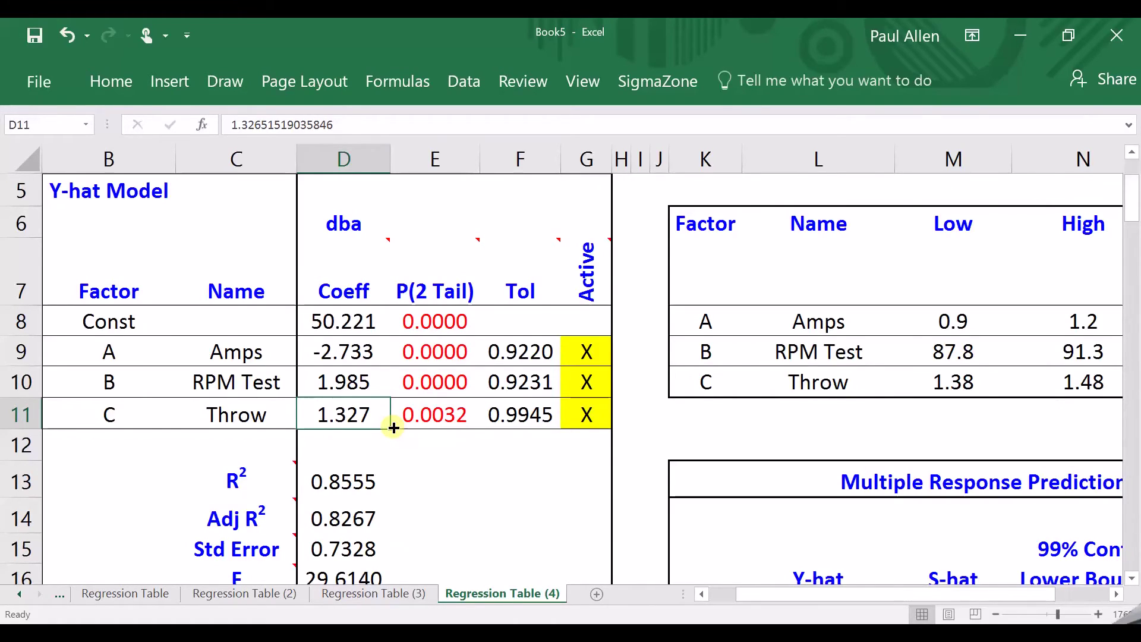
Step: Enter Exper settings of 1.15 for Amps, 88.6 for RPM Test and 1.44 for Throw
key("Right")
key("Right")
key("Right")
key("Right")
key("Right")
key("Right")
key("Right")
key("Right")
key("Right")
key("Right")
key("Right")
key("Right")
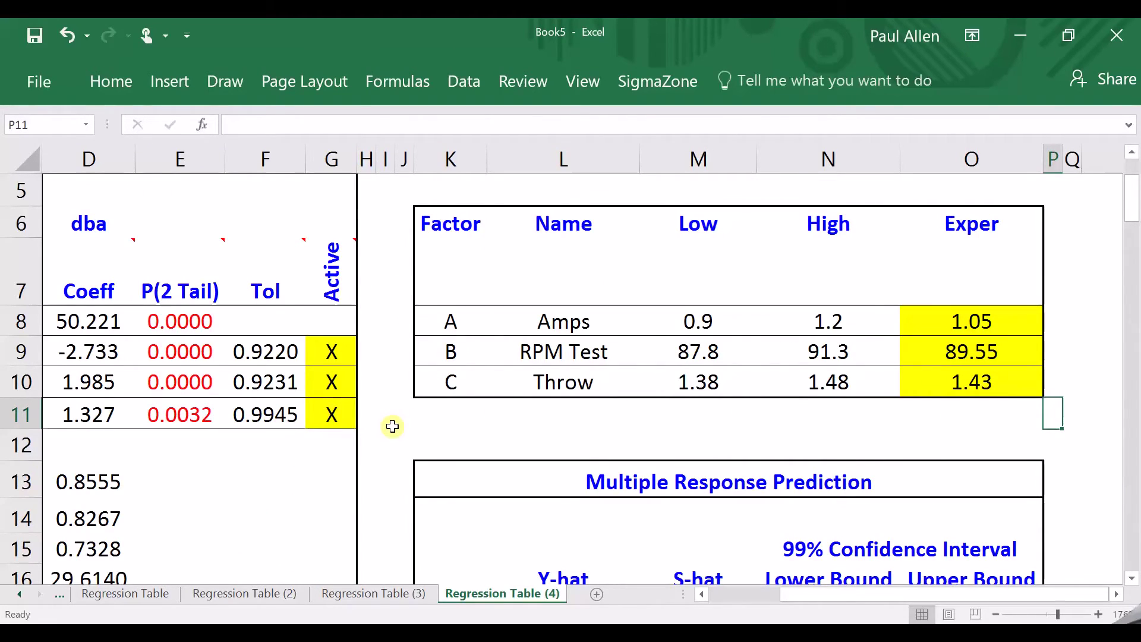
key("Left")
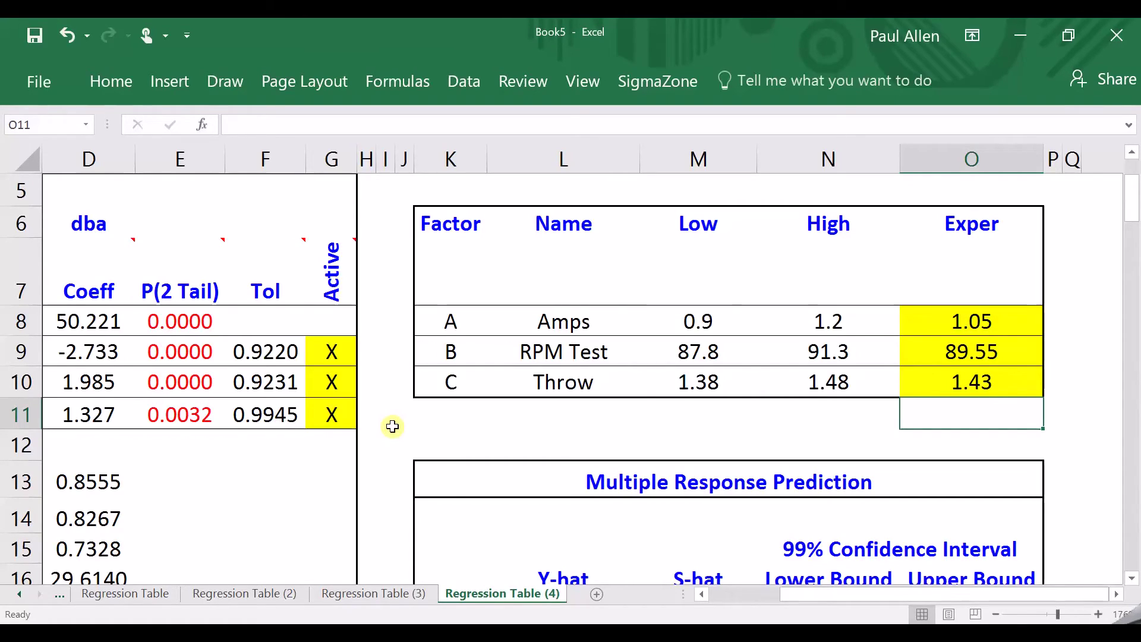
key("Up")
key("Up")
key("Up")
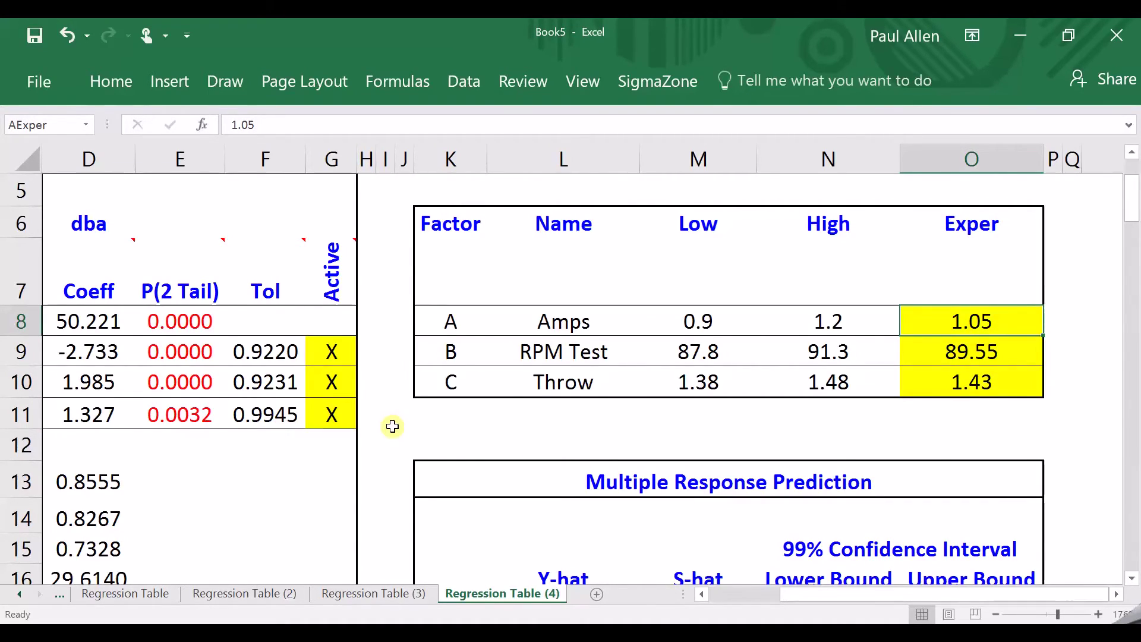
type("1.15")
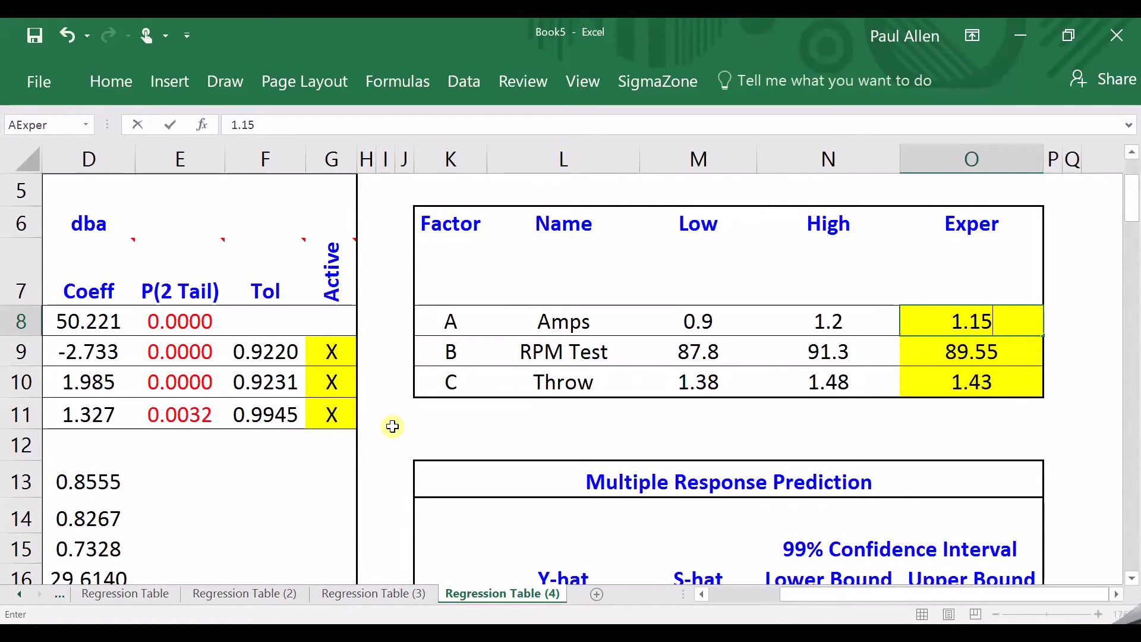
key("Return")
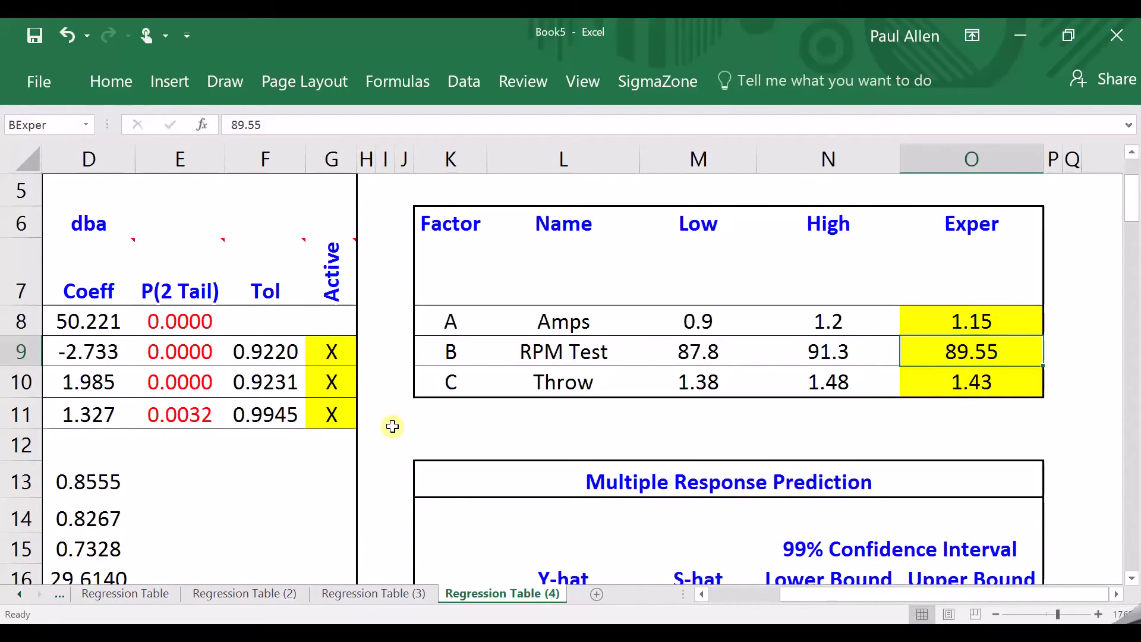
type("88.")
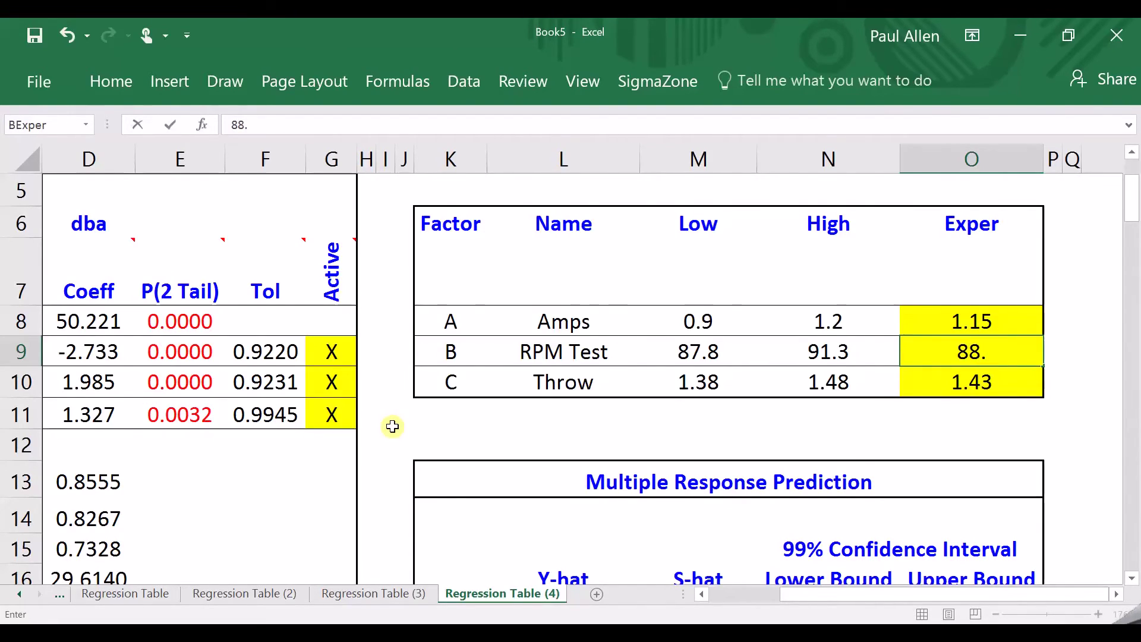
type("6")
key("ctrl+Return")
key("Down")
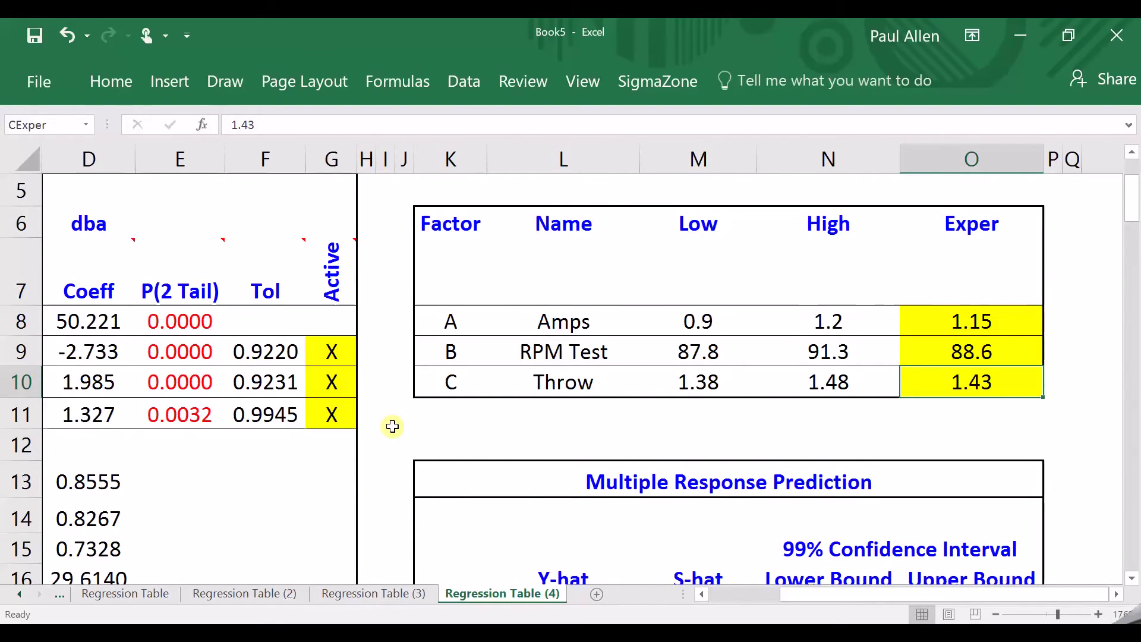
type("1.44")
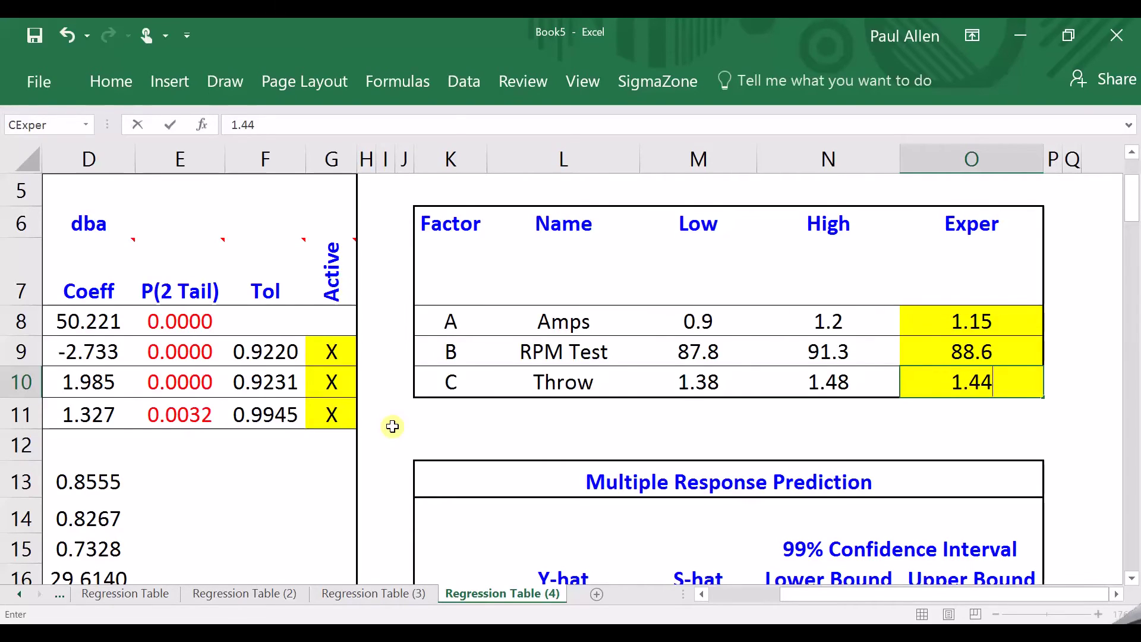
Step: Commit the Throw setting so the prediction recalculates to Y-hat 47.5867, interval 45.388–49.785
left_click(1132, 578)
left_click(1132, 578)
left_click(1131, 577)
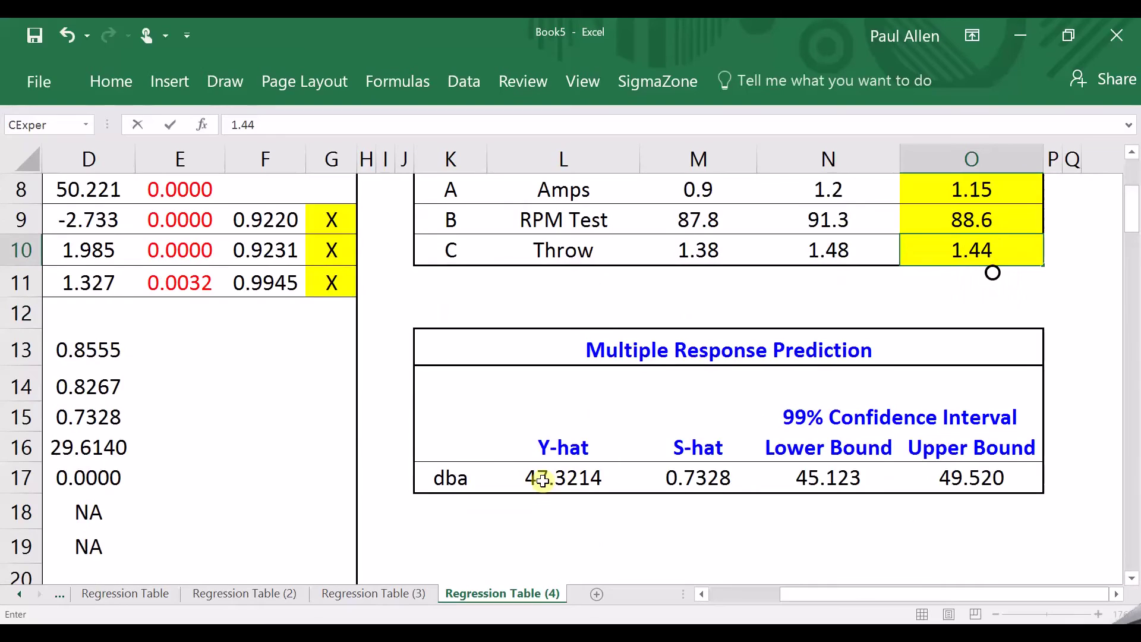
left_click(542, 479)
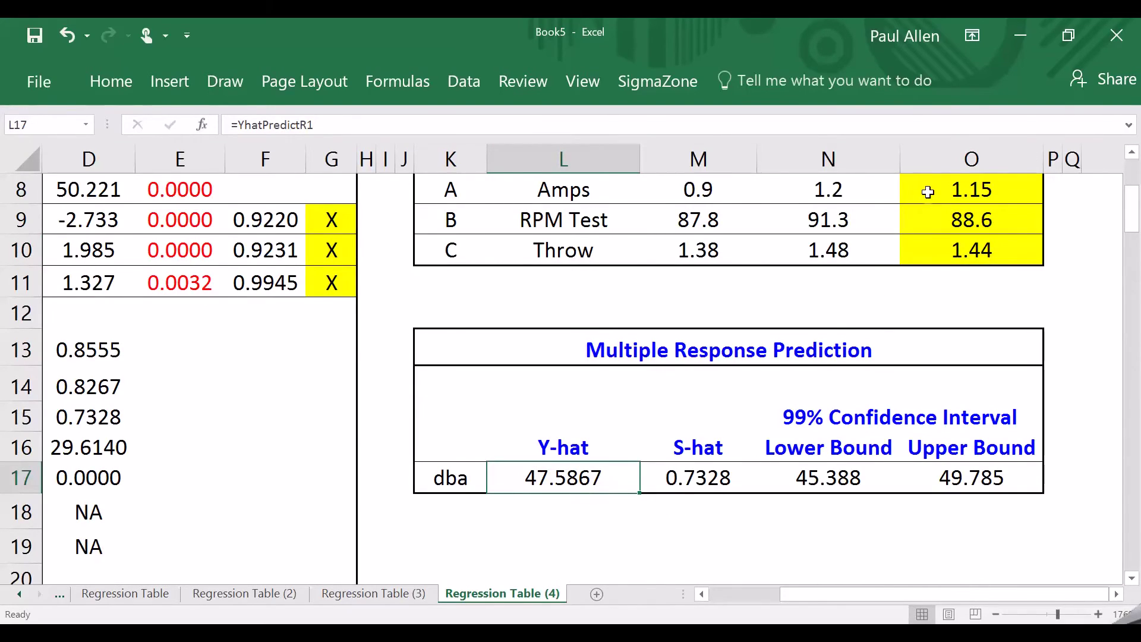
left_click(568, 473)
Step: Inspect the lower and upper bound formulas, the Y-hat formula and the model's R²
left_click(822, 479)
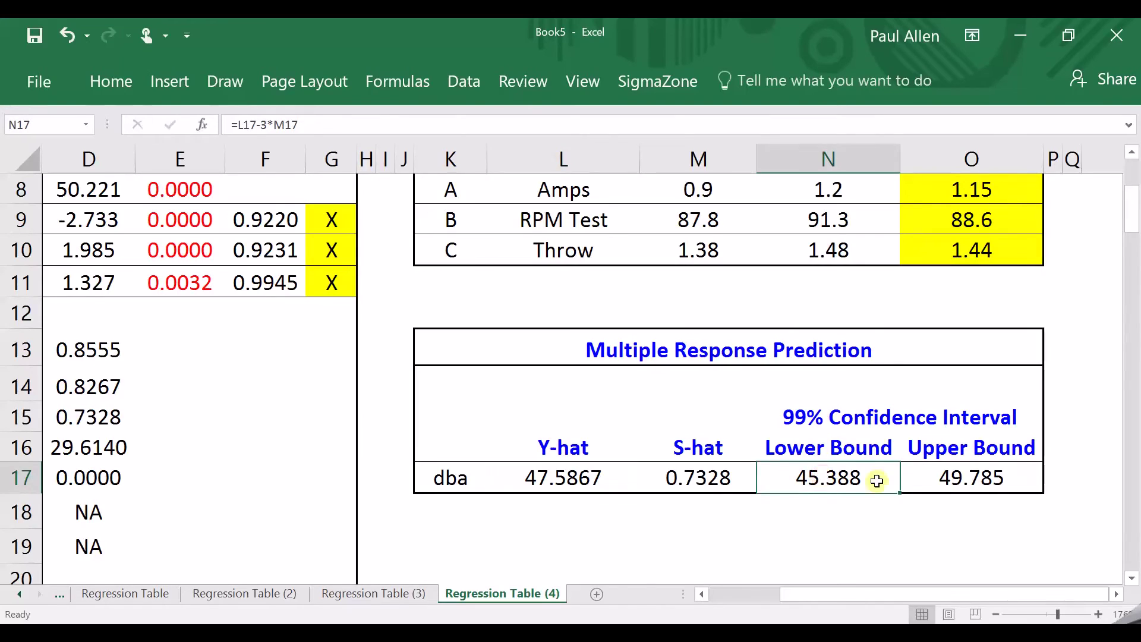
left_click(949, 484)
left_click(855, 478)
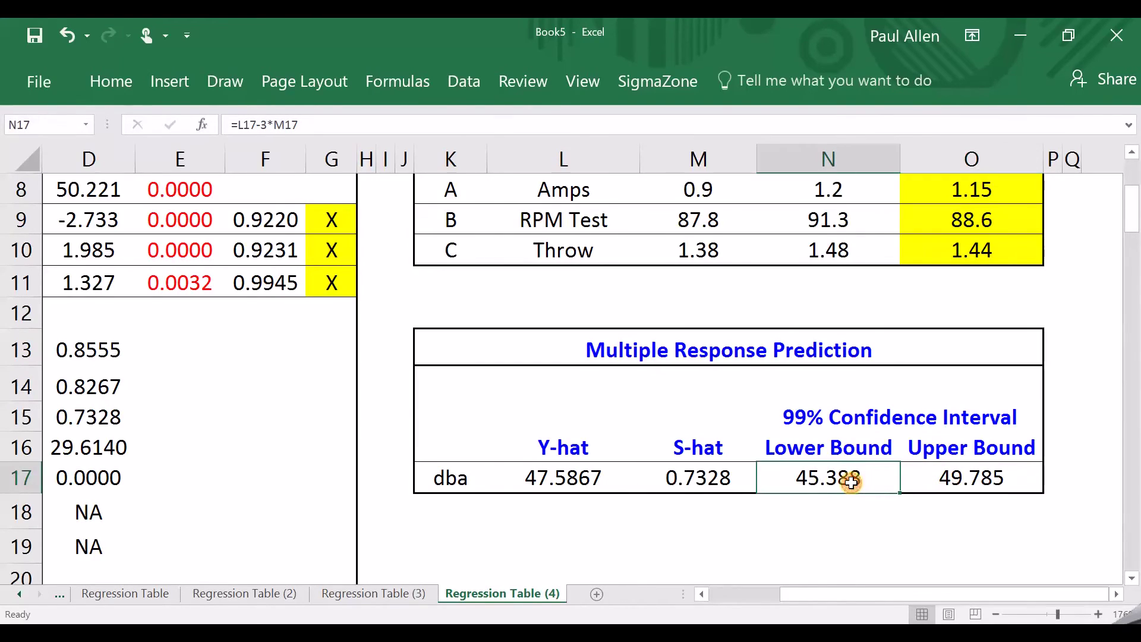
left_click(540, 477)
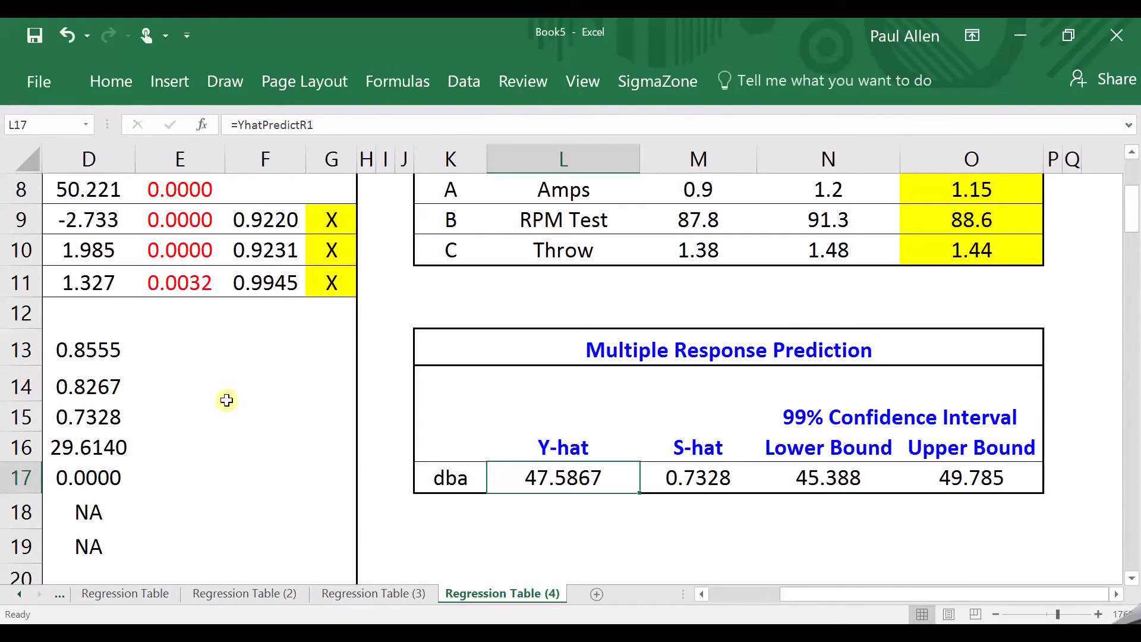
left_click(108, 352)
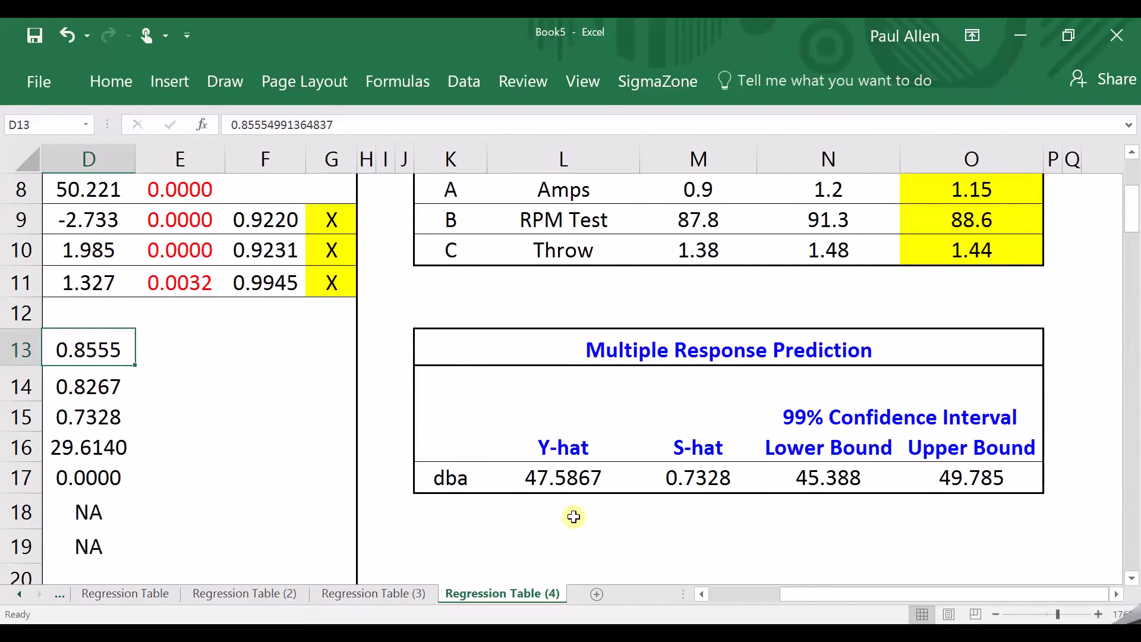
left_click(552, 479)
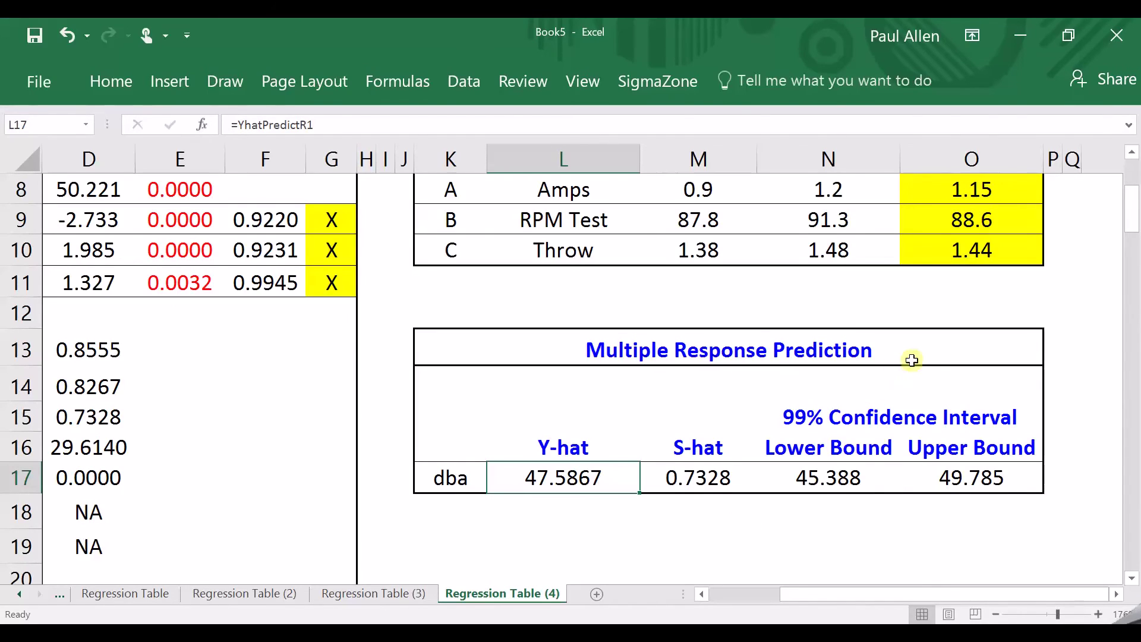
left_click(1132, 155)
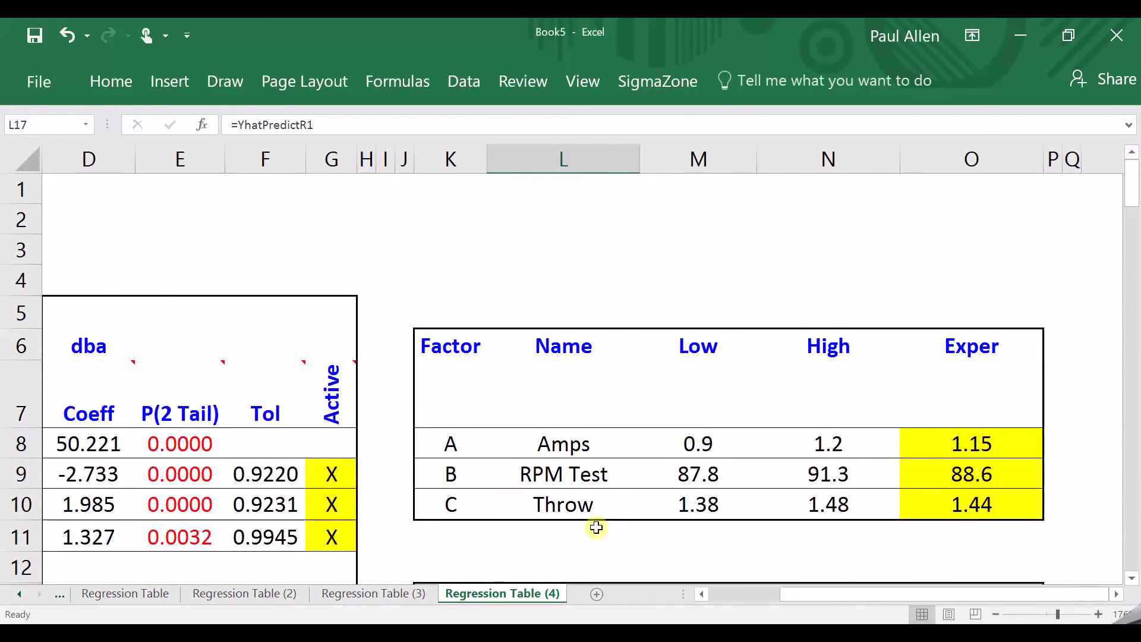
left_click(699, 594)
left_click(698, 594)
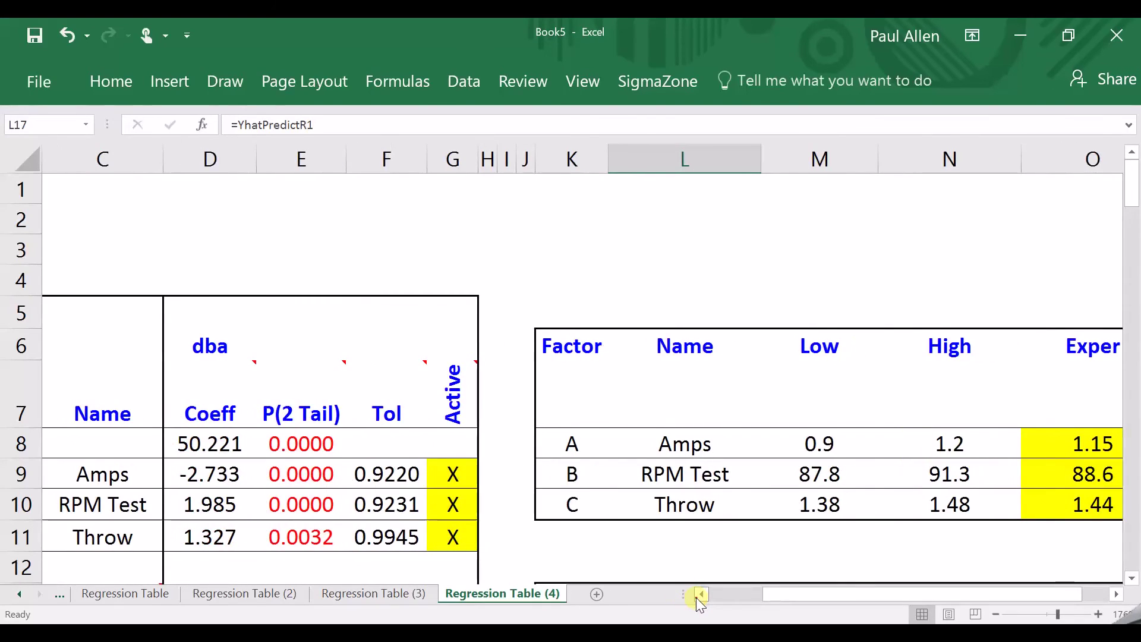
left_click(697, 594)
left_click(607, 474)
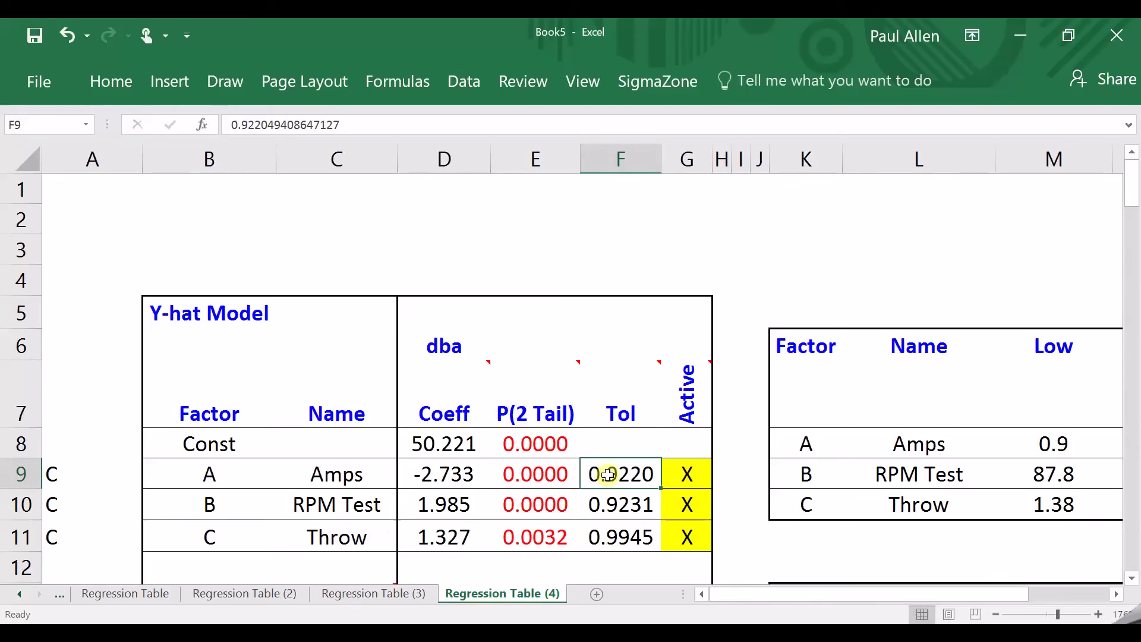
left_click_drag(607, 475, 610, 530)
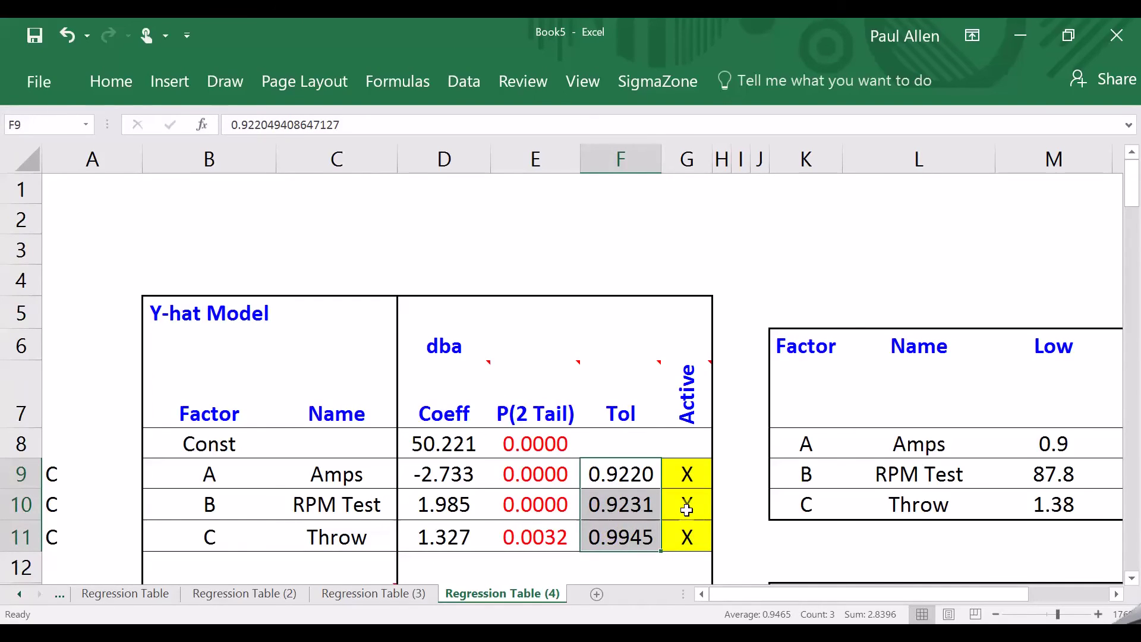